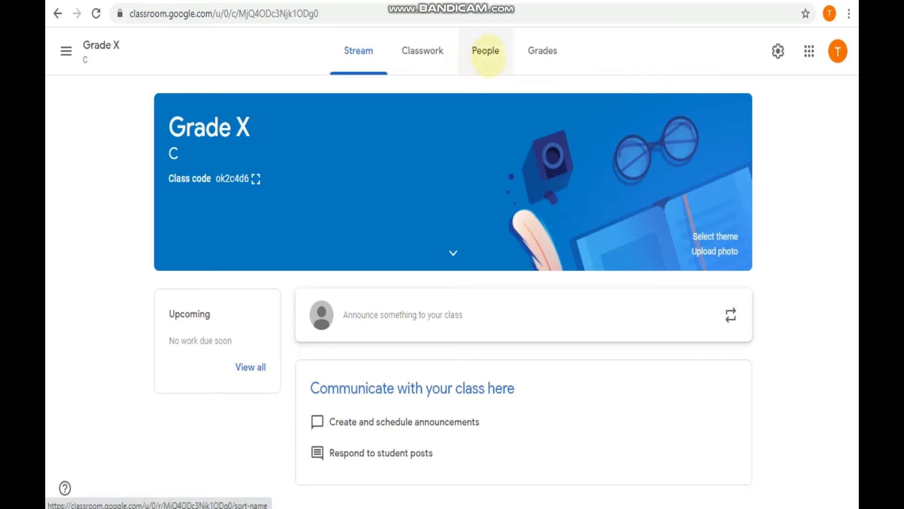
- Open the Grade X People list, then select and deselect the teacher's name twice
{"action": "left_click", "coordinate": [485, 51]}
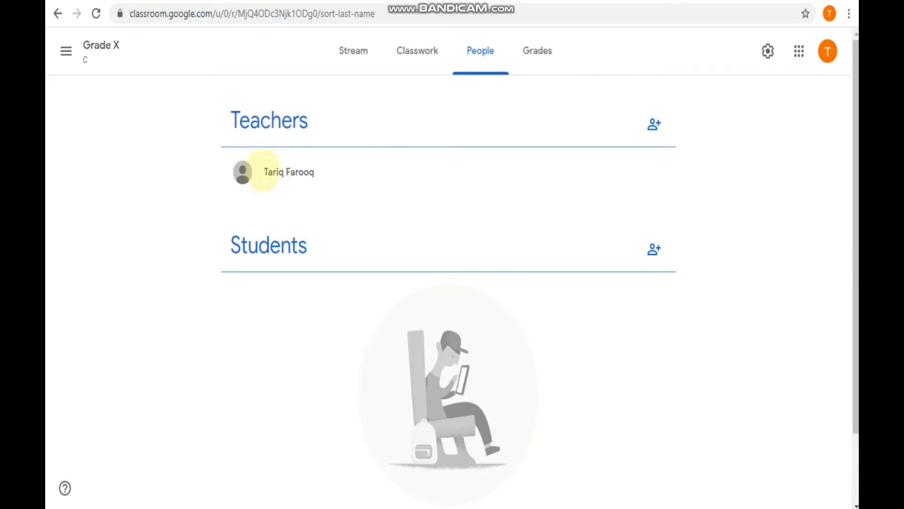
{"action": "left_click_drag", "start_coordinate": [263, 172], "coordinate": [317, 171]}
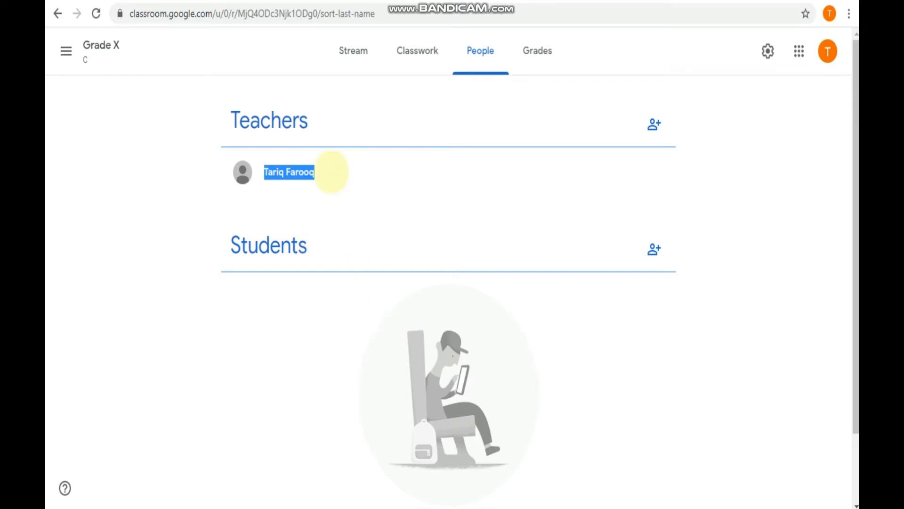
{"action": "left_click", "coordinate": [331, 172]}
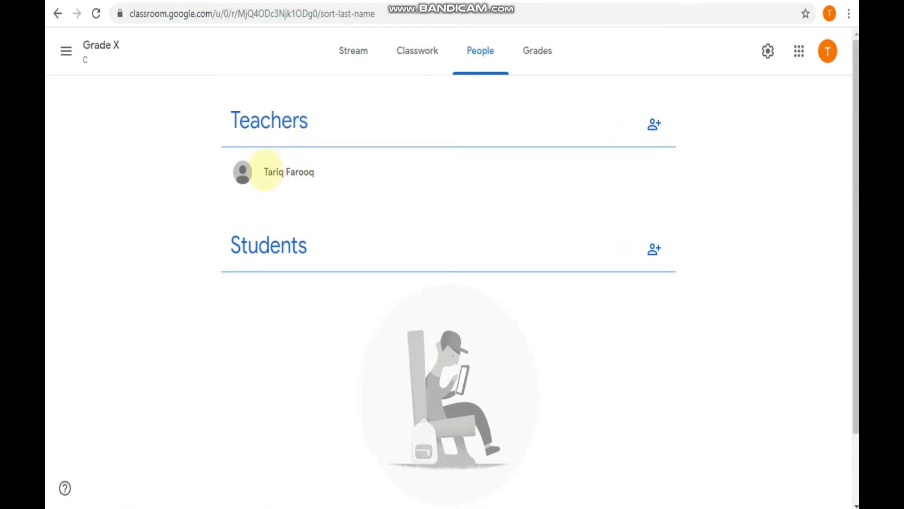
{"action": "left_click_drag", "start_coordinate": [265, 171], "coordinate": [316, 171]}
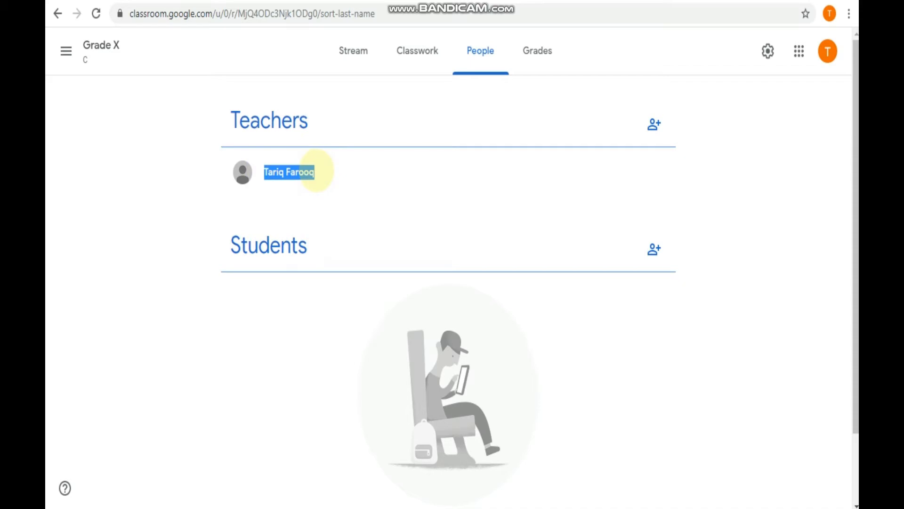
{"action": "left_click", "coordinate": [330, 171]}
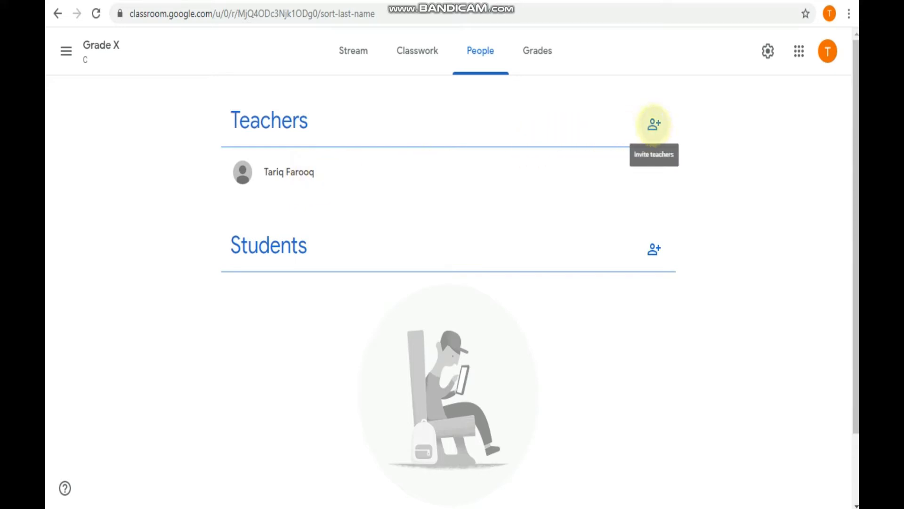
{"action": "left_click", "coordinate": [654, 123]}
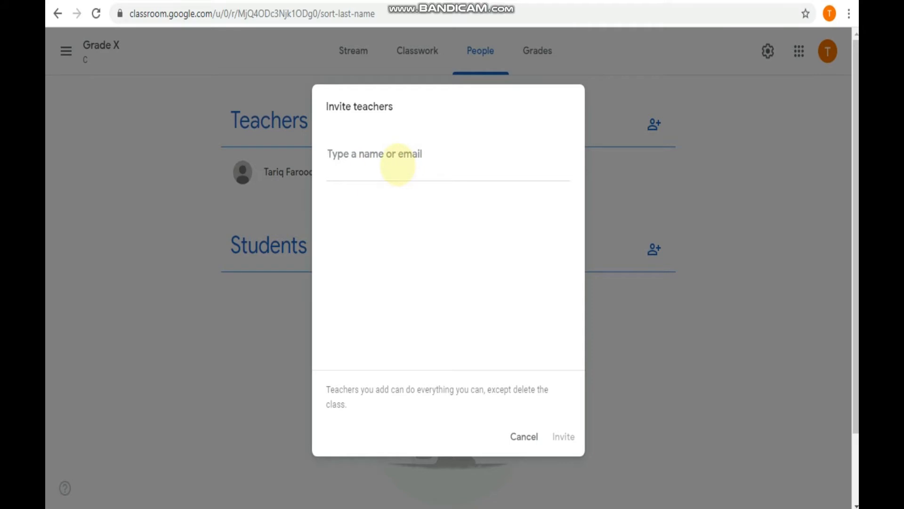
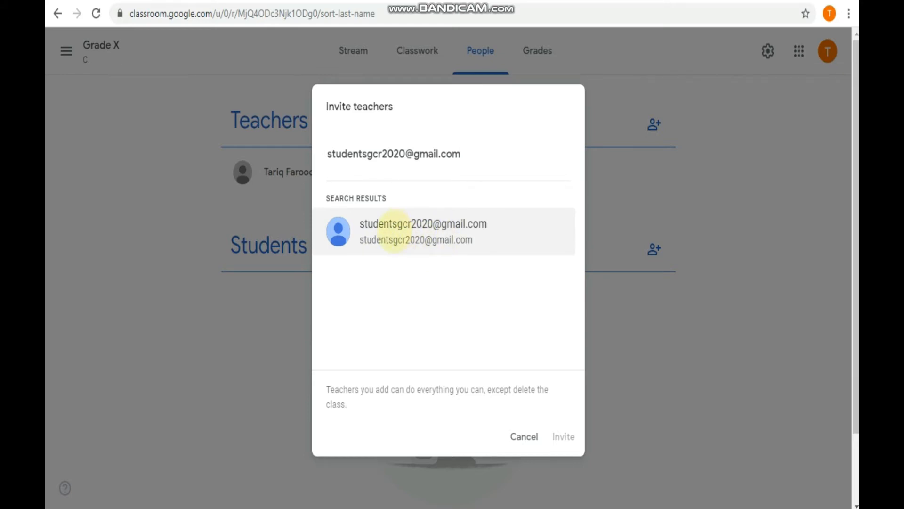
{"action": "left_click", "coordinate": [410, 231]}
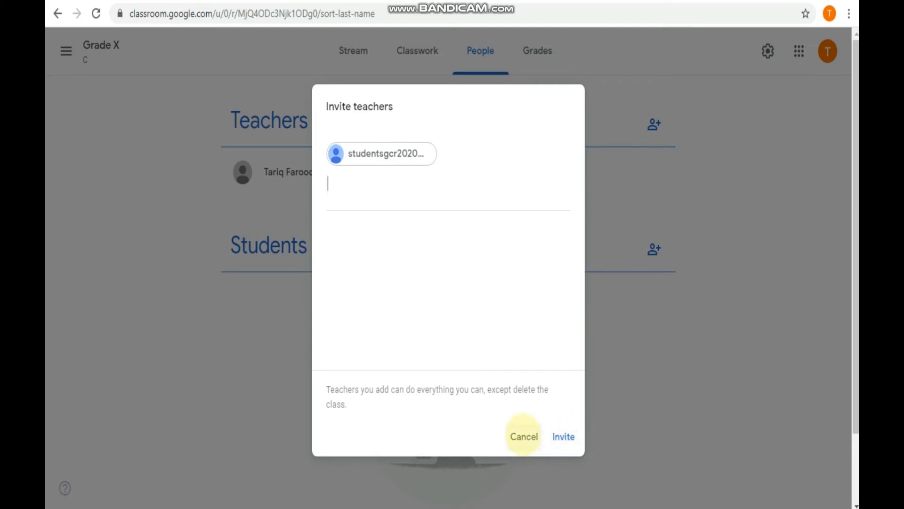
{"action": "left_click", "coordinate": [524, 435]}
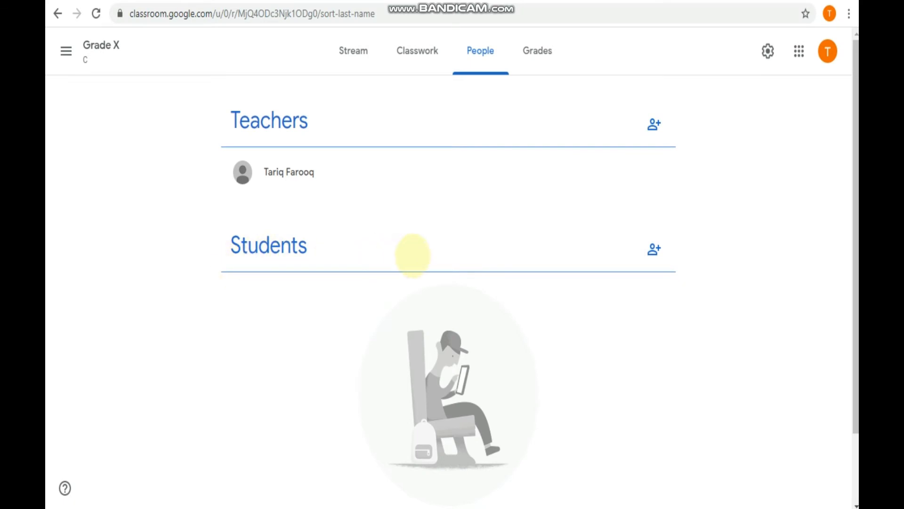
- Return to the Stream, view the class code enlarged, then close the display
{"action": "left_click", "coordinate": [353, 47]}
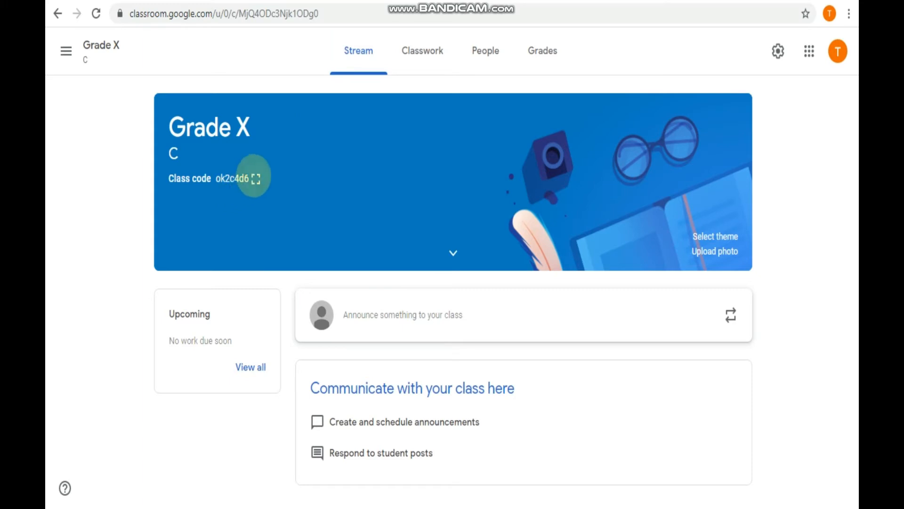
{"action": "left_click", "coordinate": [256, 178]}
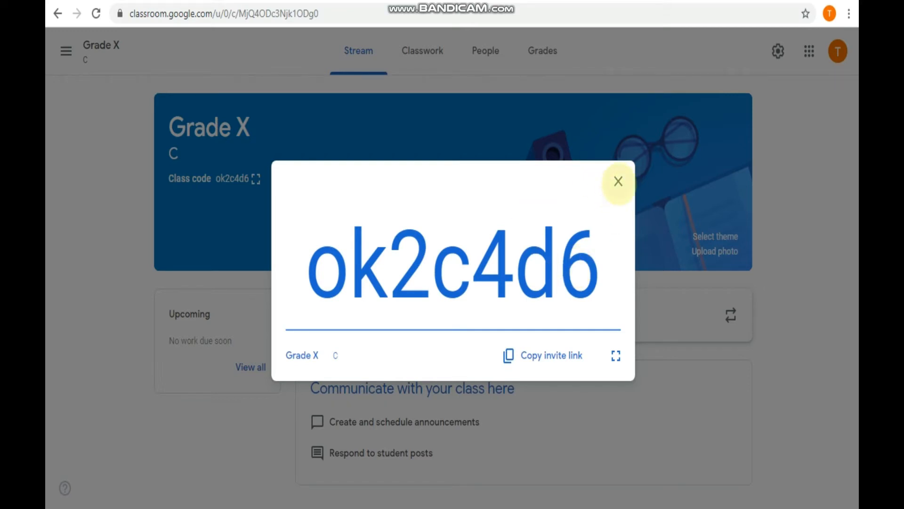
{"action": "left_click", "coordinate": [619, 180]}
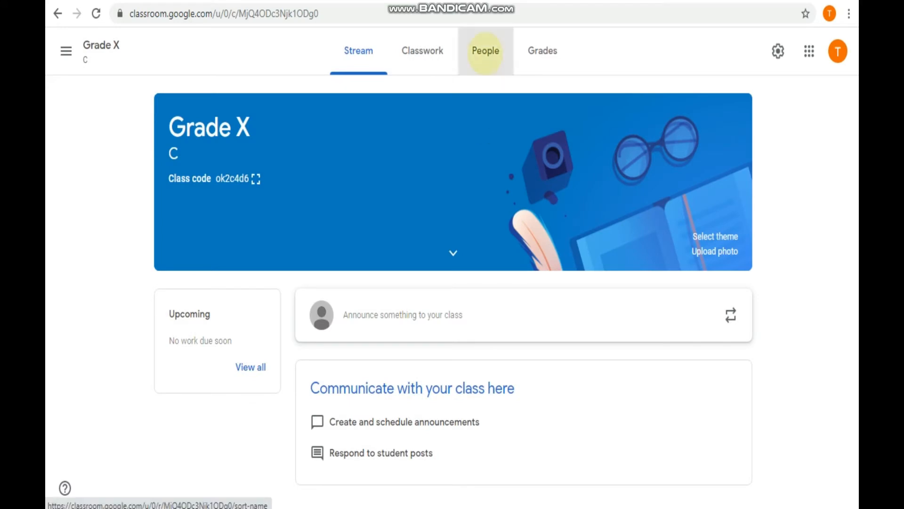
- Open the People list and cancel the Invite students dialog without inviting anyone
{"action": "left_click", "coordinate": [485, 52]}
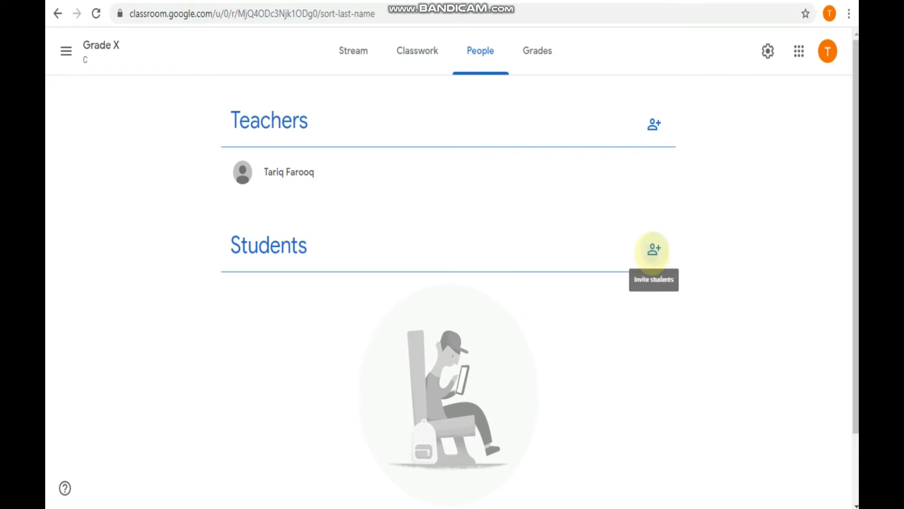
{"action": "left_click", "coordinate": [654, 250]}
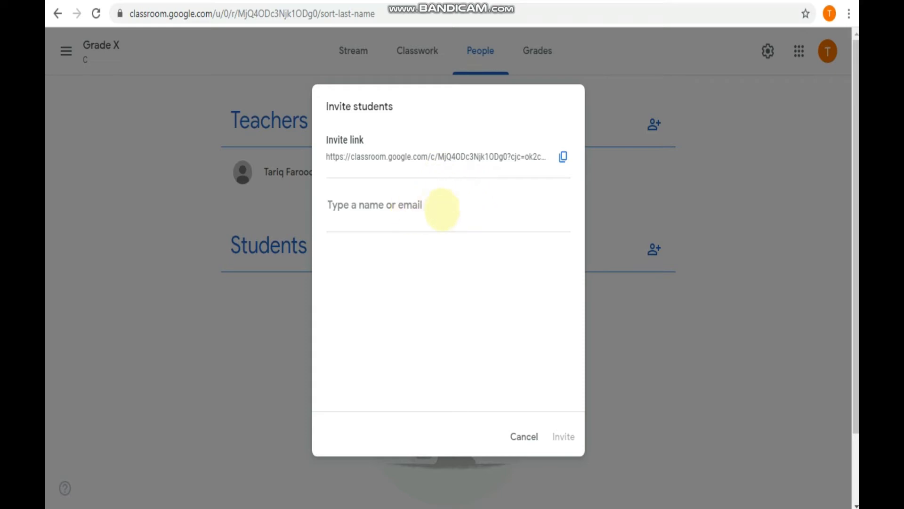
{"action": "left_click", "coordinate": [522, 433]}
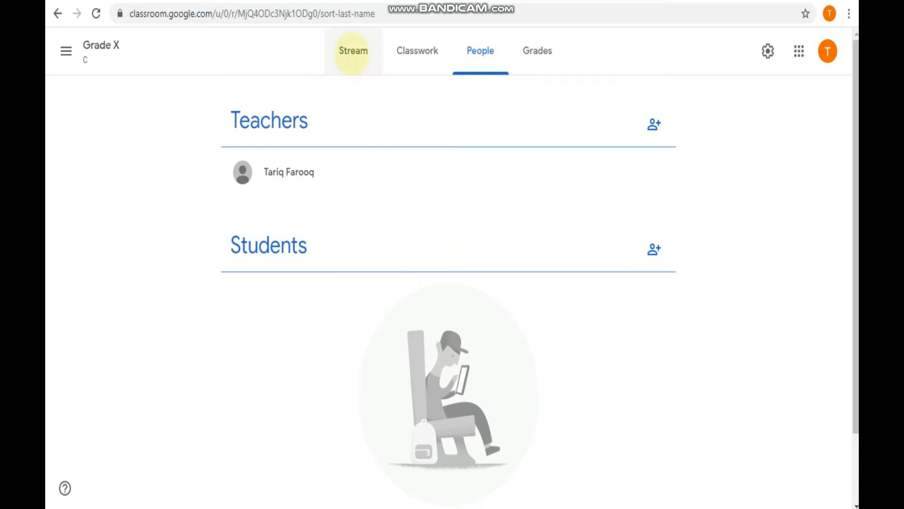
{"action": "left_click", "coordinate": [353, 51]}
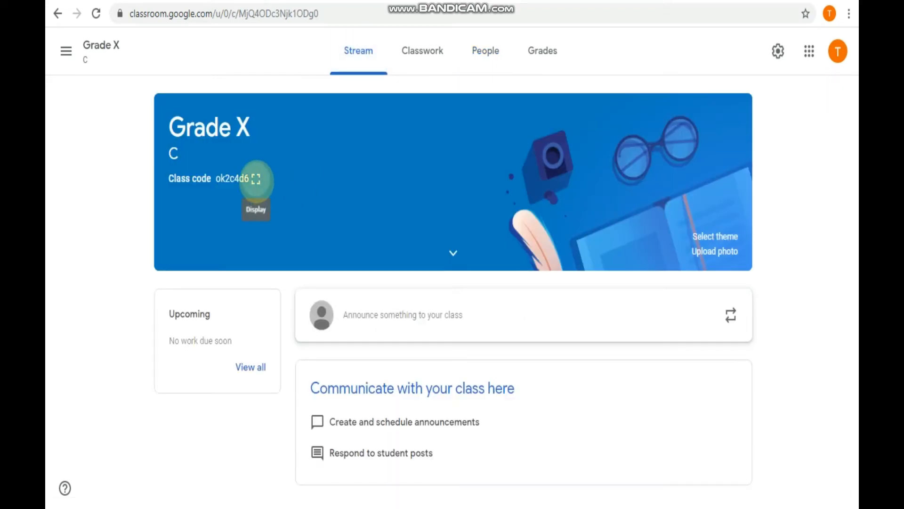
{"action": "left_click", "coordinate": [256, 178]}
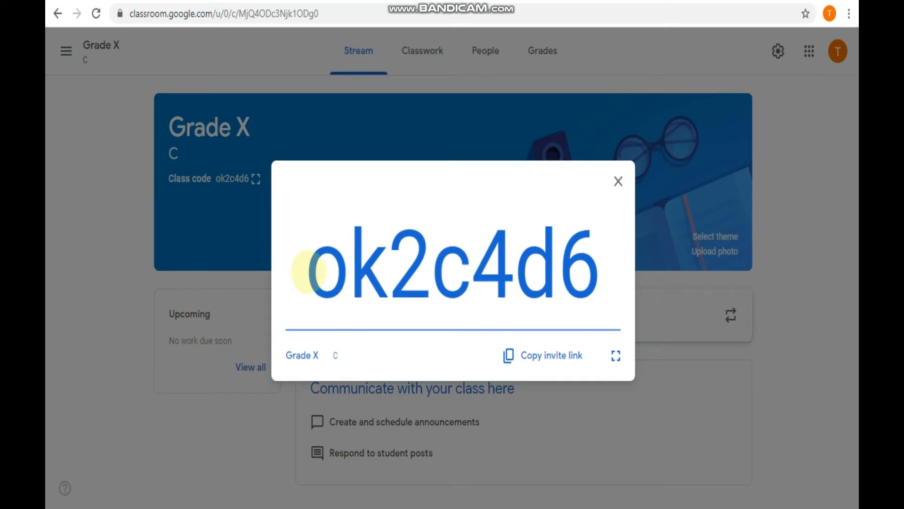
{"action": "left_click_drag", "start_coordinate": [308, 272], "coordinate": [584, 288]}
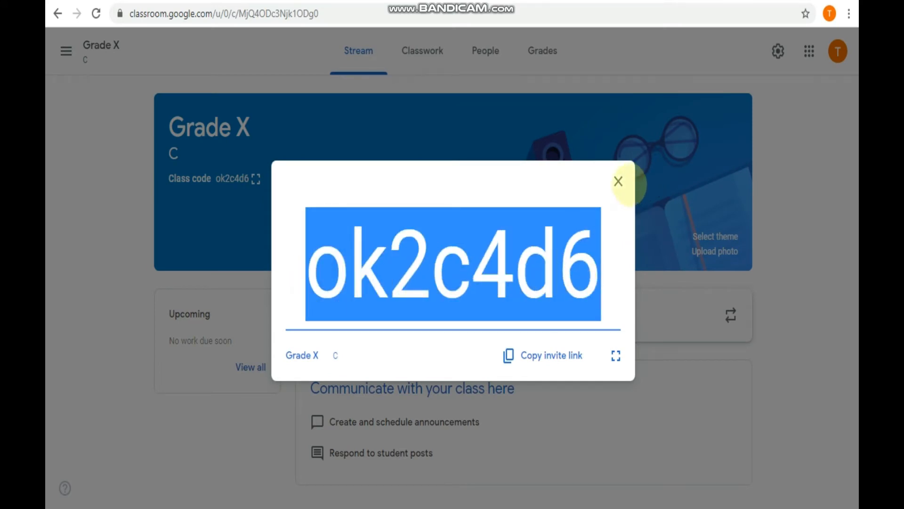
{"action": "left_click", "coordinate": [618, 181]}
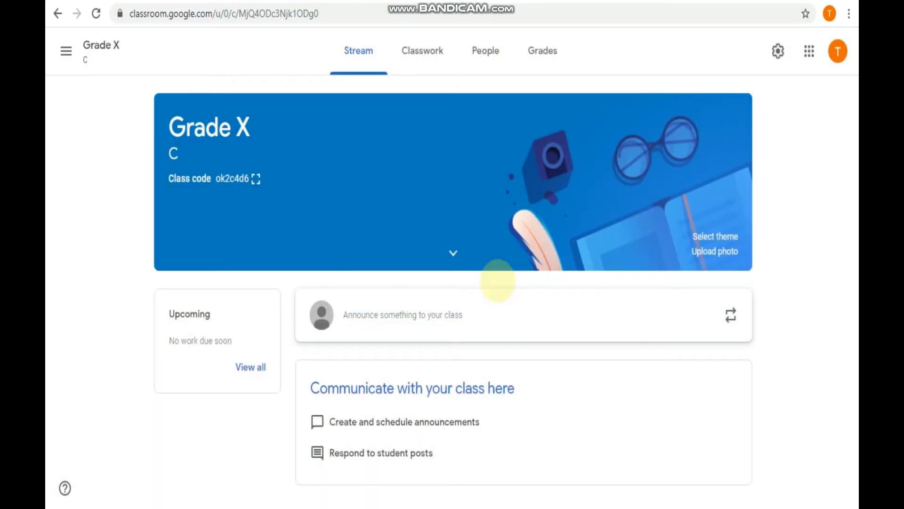
{"action": "key", "text": "alt"}
- Switch to Gmail, drag Classroom to the top of the Google apps list, and launch it
{"action": "key", "text": "alt+Tab"}
{"action": "key", "text": "alt+Tab"}
{"action": "key", "text": "alt+Tab"}
{"action": "key", "text": "alt+Tab"}
{"action": "key", "text": "alt+Tab"}
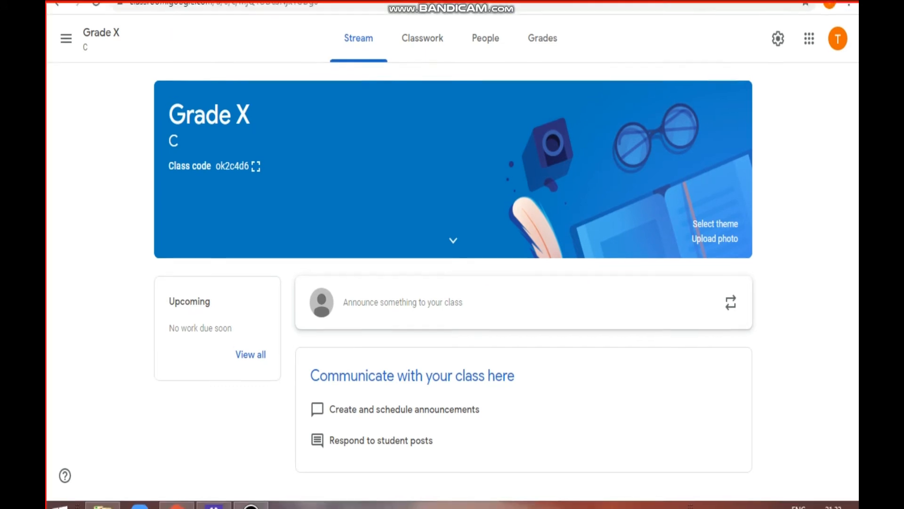
{"action": "key", "text": "alt+Tab"}
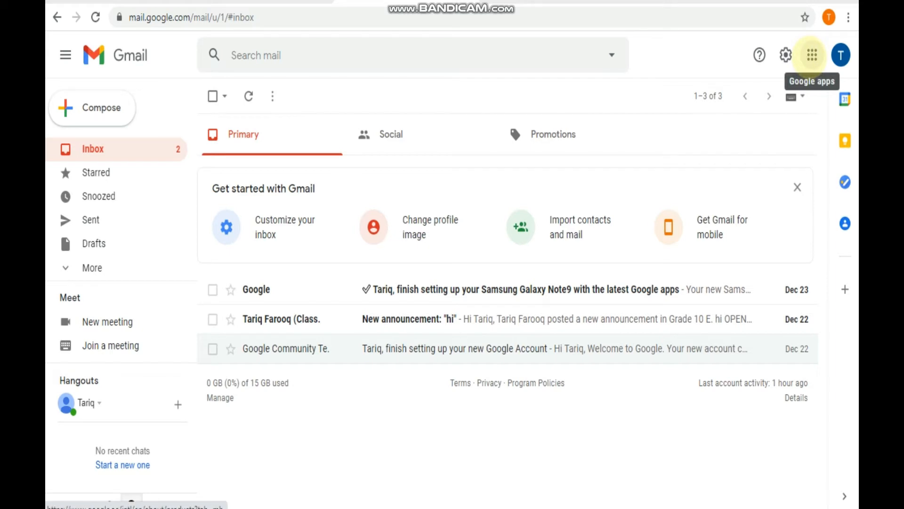
{"action": "left_click", "coordinate": [812, 55]}
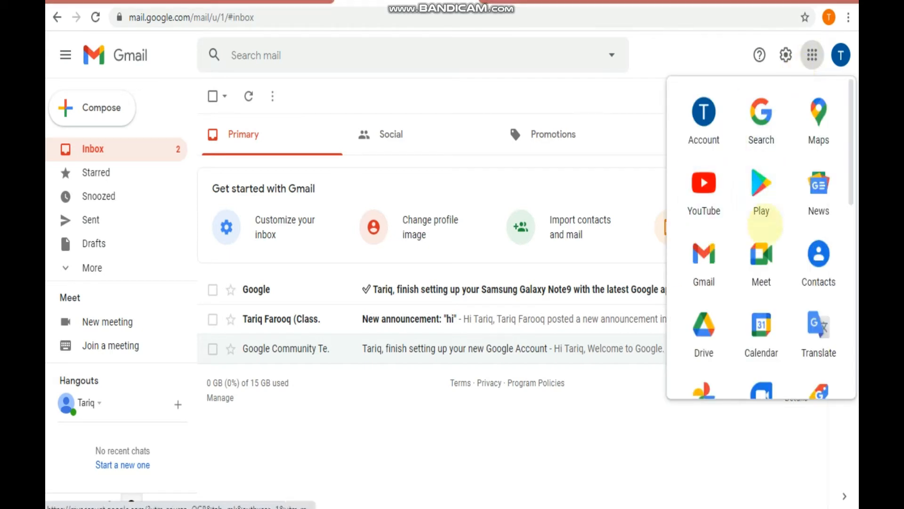
{"action": "scroll", "coordinate": [759, 242], "scroll_direction": "down", "scroll_amount": 4}
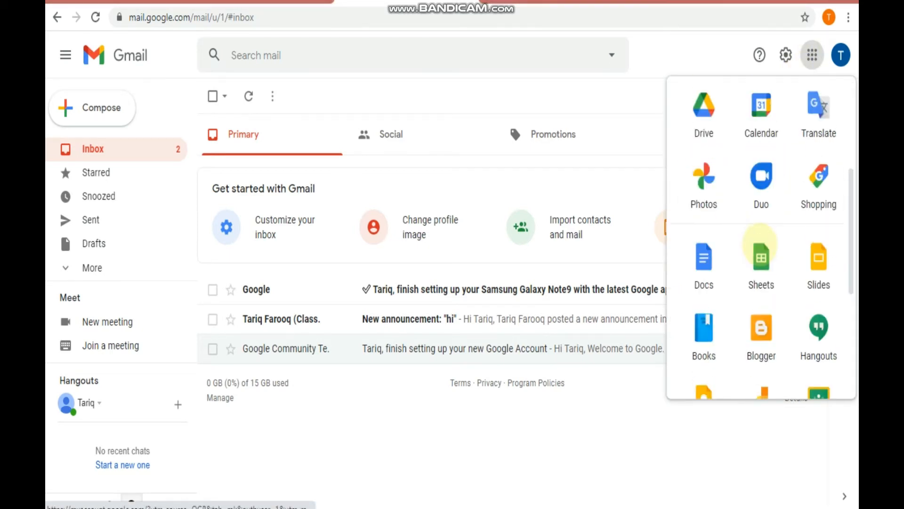
{"action": "scroll", "coordinate": [759, 244], "scroll_direction": "down", "scroll_amount": 3}
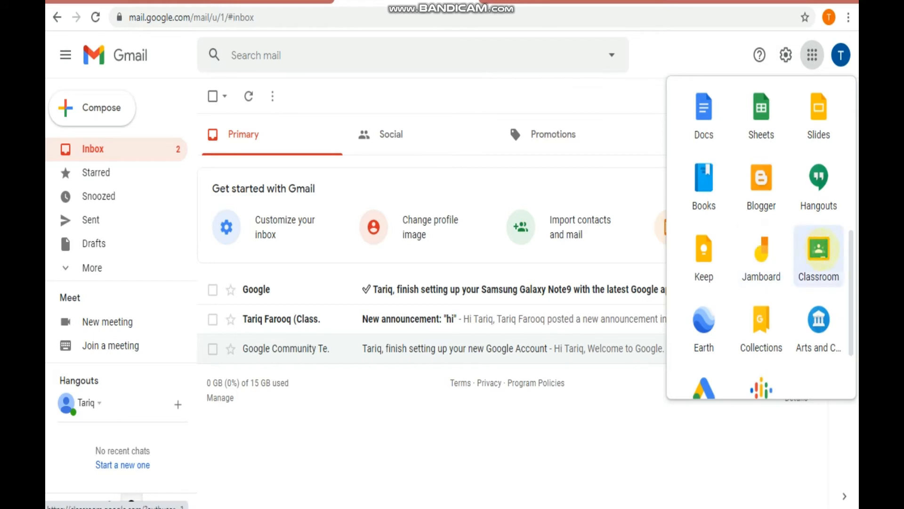
{"action": "left_click_drag", "start_coordinate": [818, 250], "coordinate": [758, 121]}
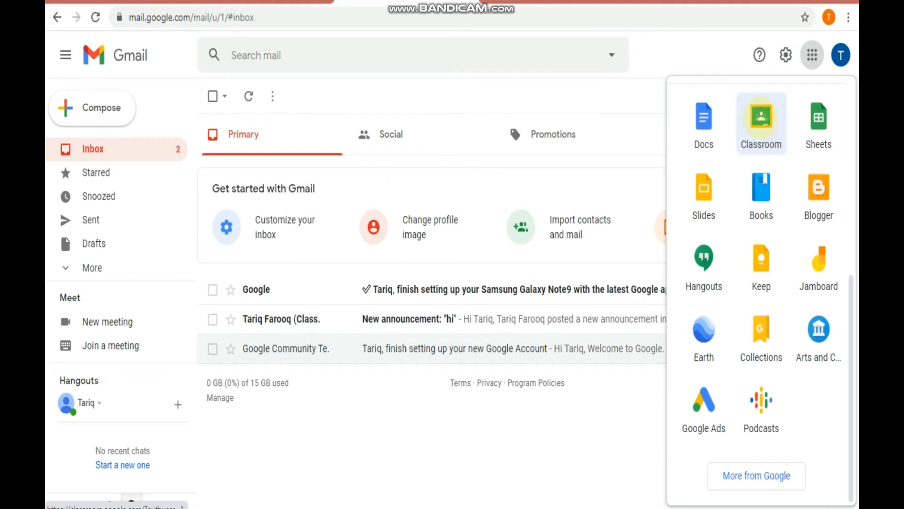
{"action": "left_click", "coordinate": [761, 118]}
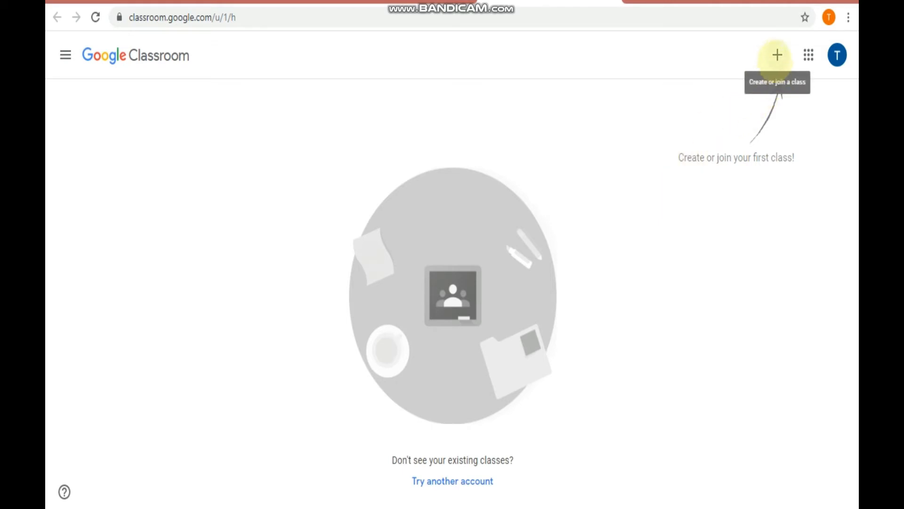
- From the second account, join a class by pasting the teacher's class code and submitting
{"action": "left_click", "coordinate": [778, 55]}
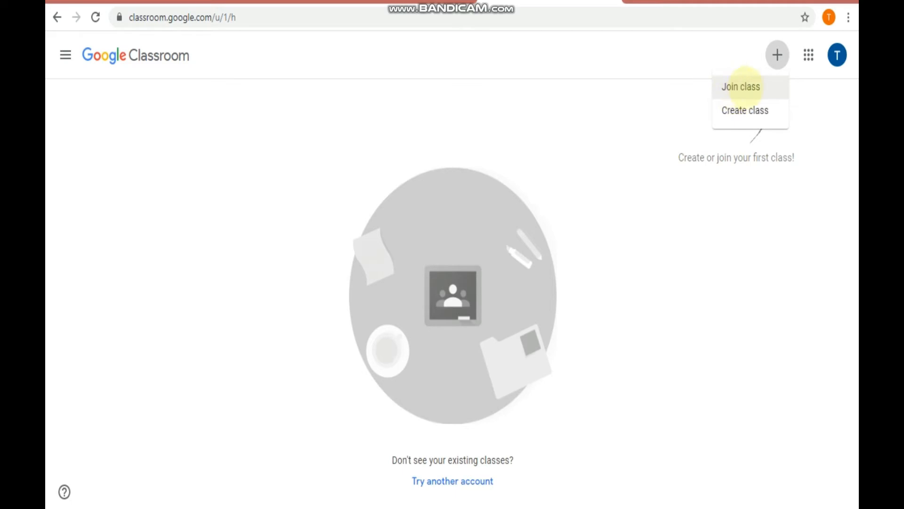
{"action": "left_click", "coordinate": [744, 86]}
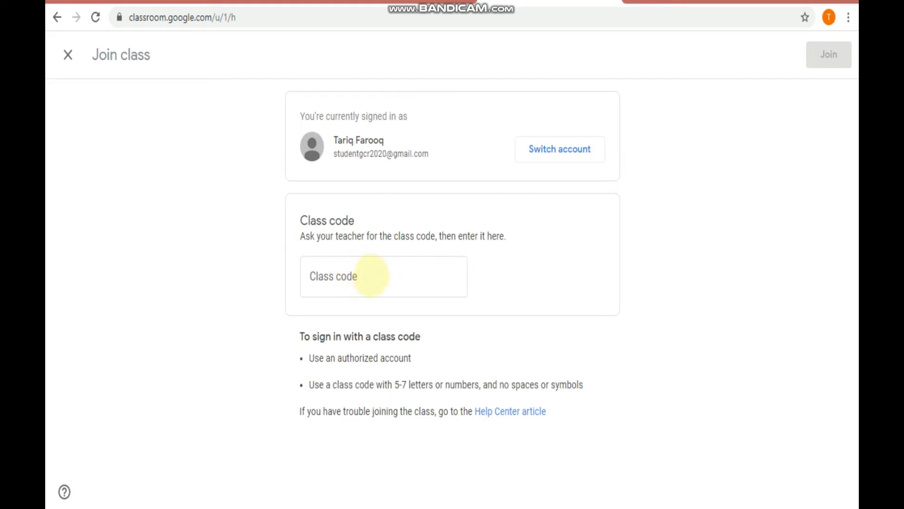
{"action": "left_click", "coordinate": [370, 275]}
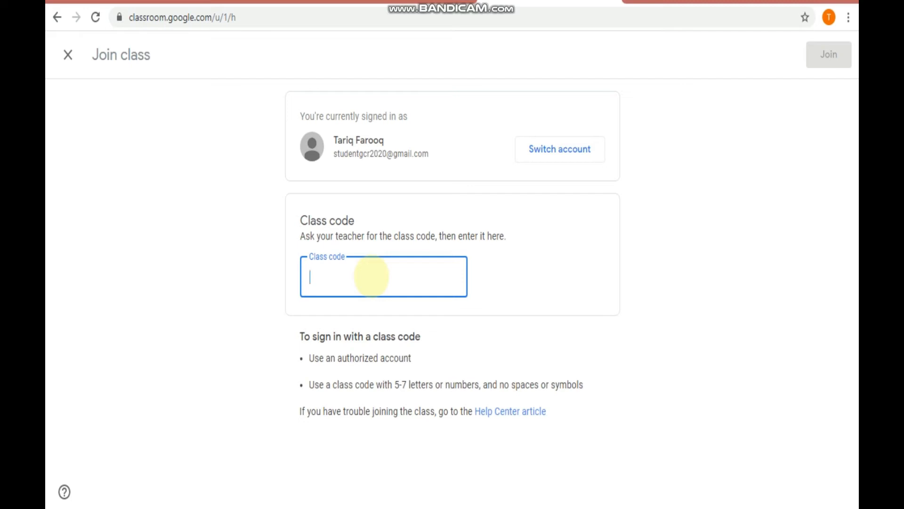
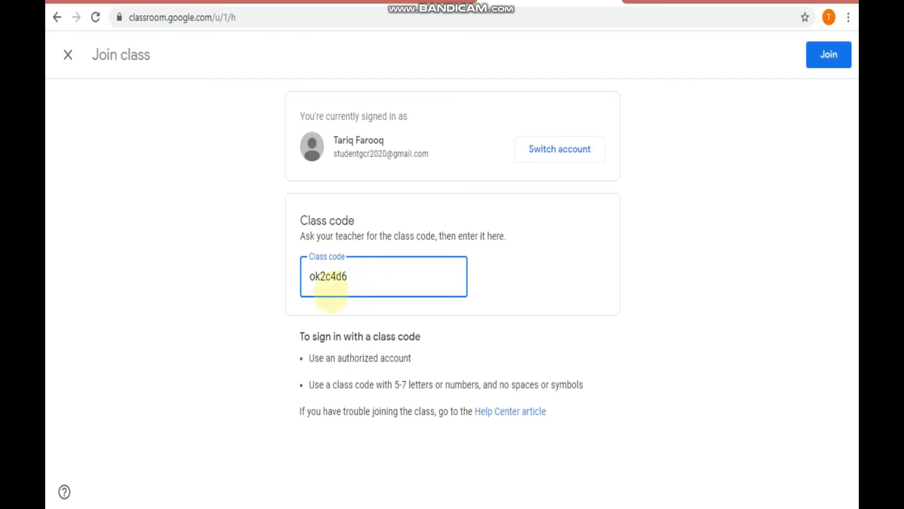
{"action": "left_click", "coordinate": [829, 55]}
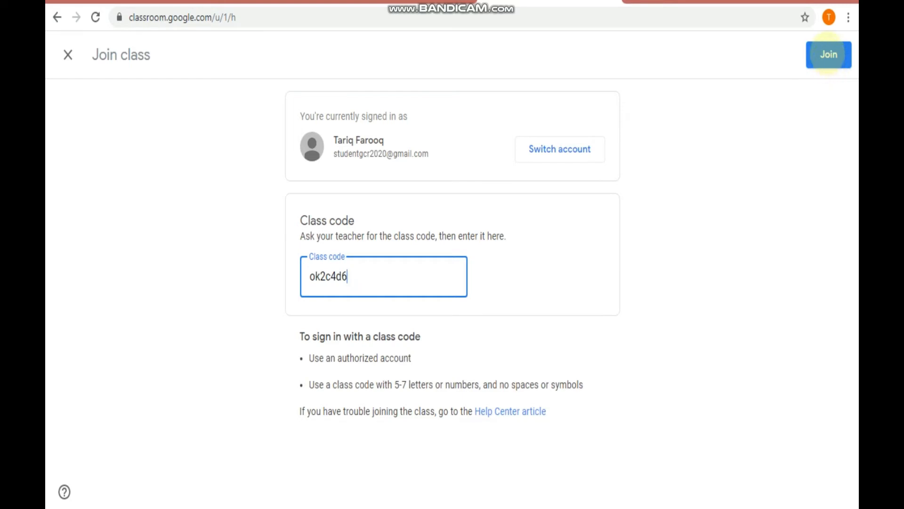
{"action": "left_click", "coordinate": [829, 56]}
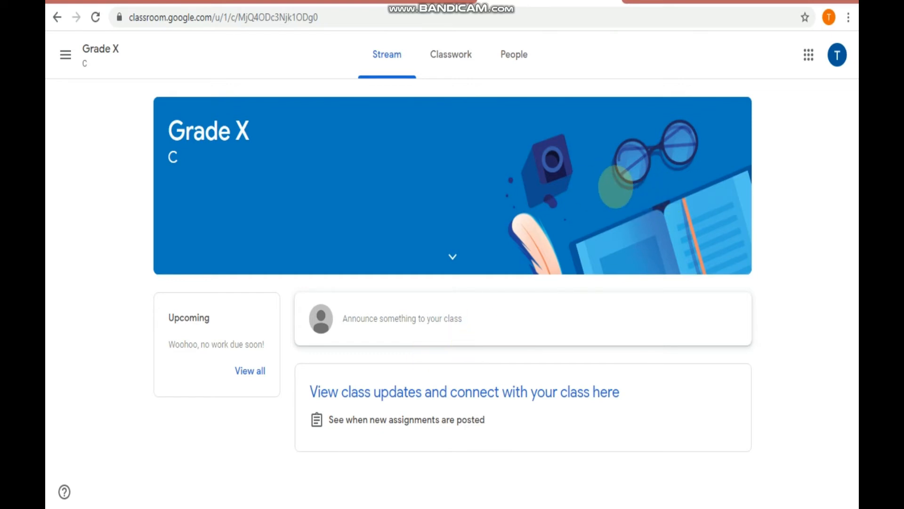
- Expand the class details under the Grade X banner
{"action": "left_click", "coordinate": [452, 257]}
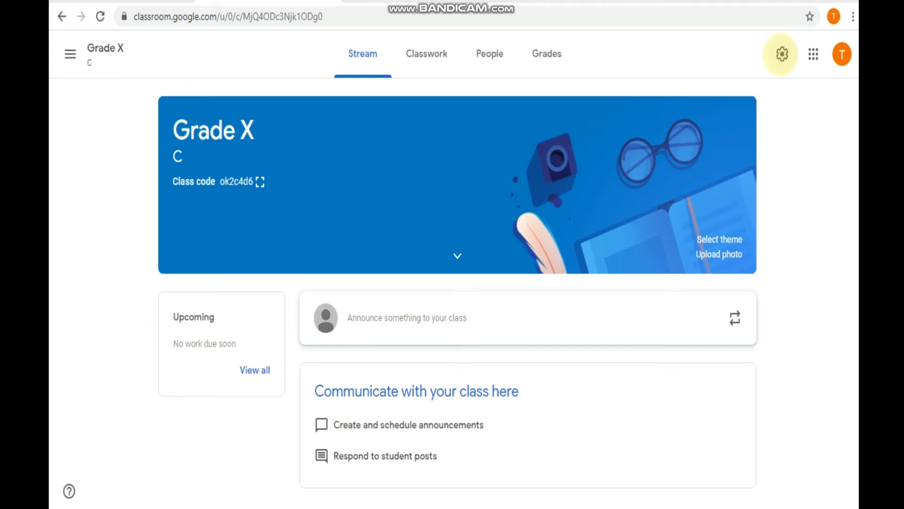
- Open the Grade X class settings and bring up the Manage invite codes options
{"action": "left_click", "coordinate": [782, 54]}
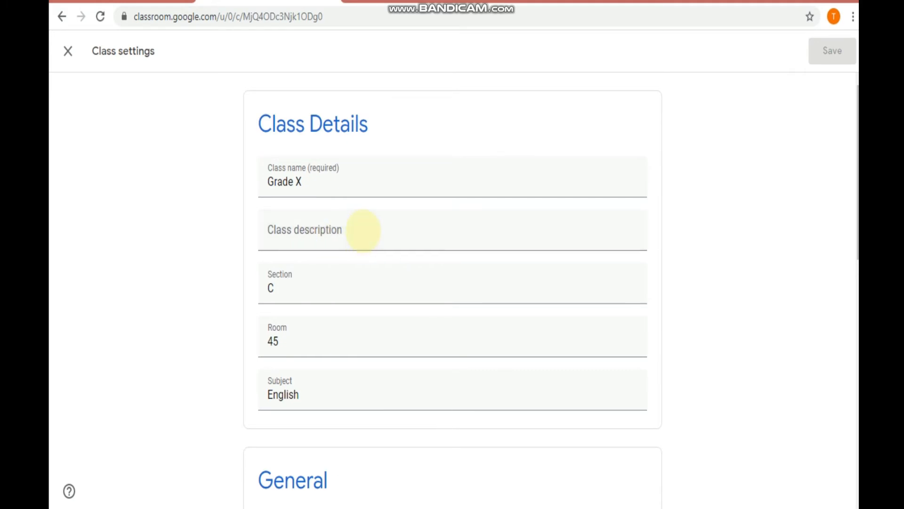
{"action": "scroll", "coordinate": [363, 231], "scroll_direction": "down", "scroll_amount": 8}
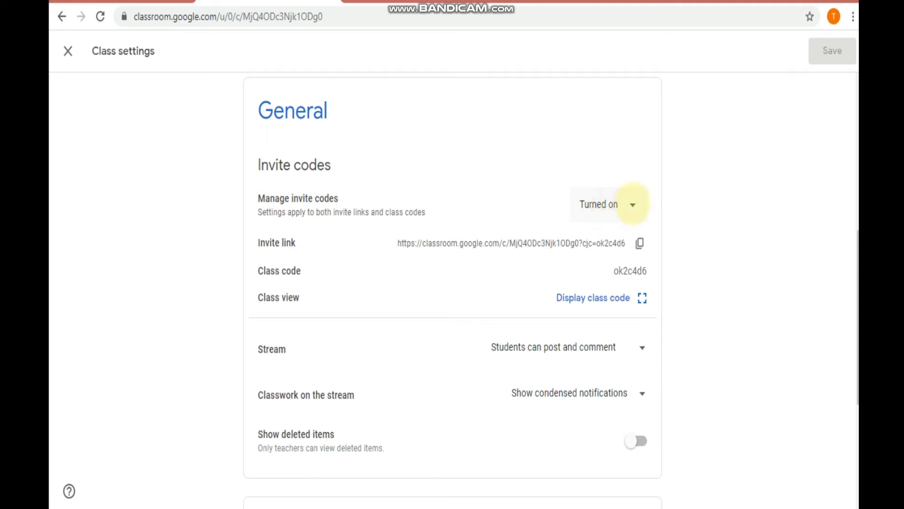
{"action": "left_click", "coordinate": [633, 204]}
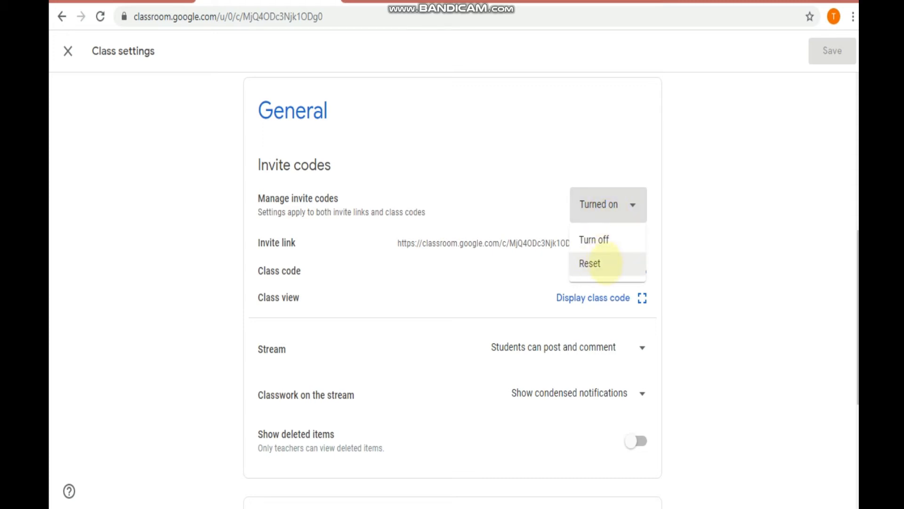
- Reset the class code from the Manage invite codes menu
{"action": "left_click", "coordinate": [704, 238]}
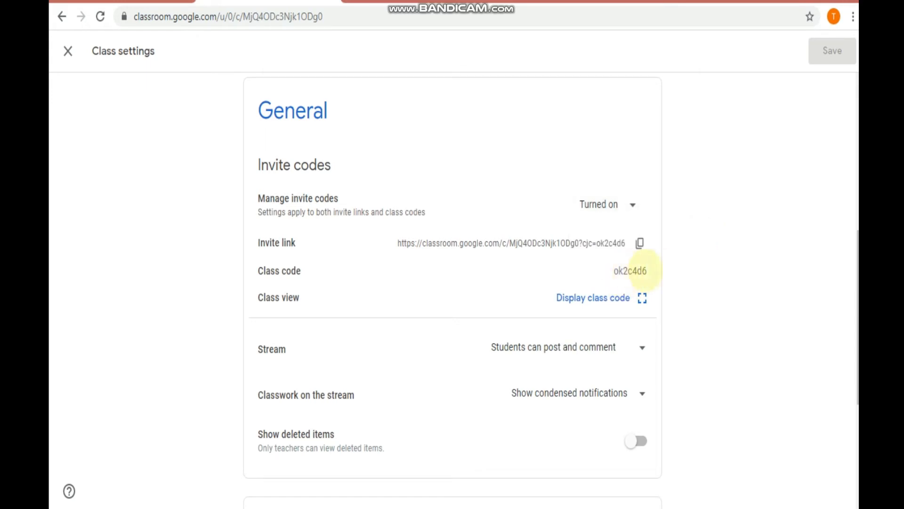
{"action": "left_click", "coordinate": [633, 204]}
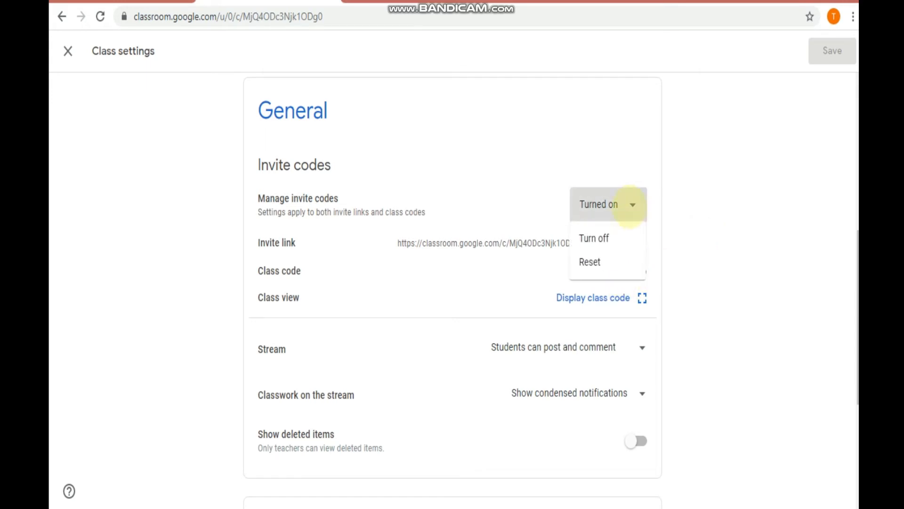
{"action": "left_click", "coordinate": [591, 263]}
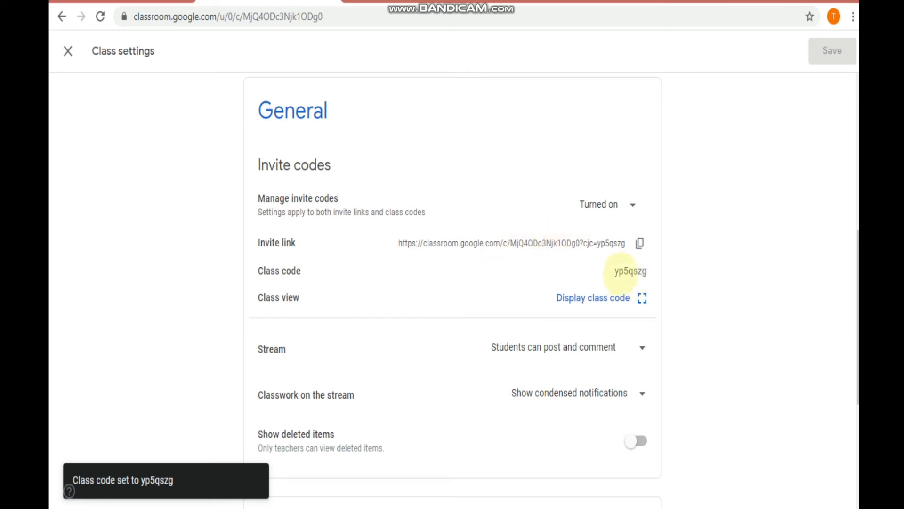
{"action": "left_click", "coordinate": [630, 203]}
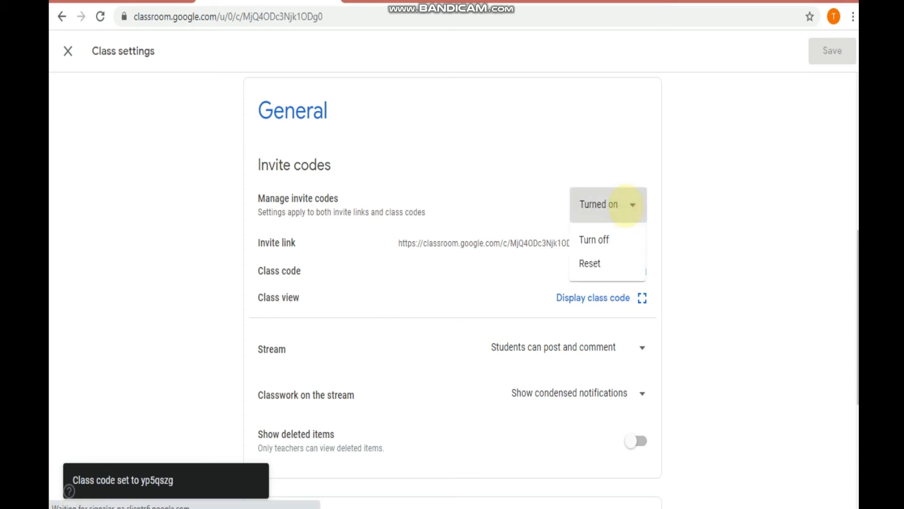
{"action": "left_click", "coordinate": [694, 218]}
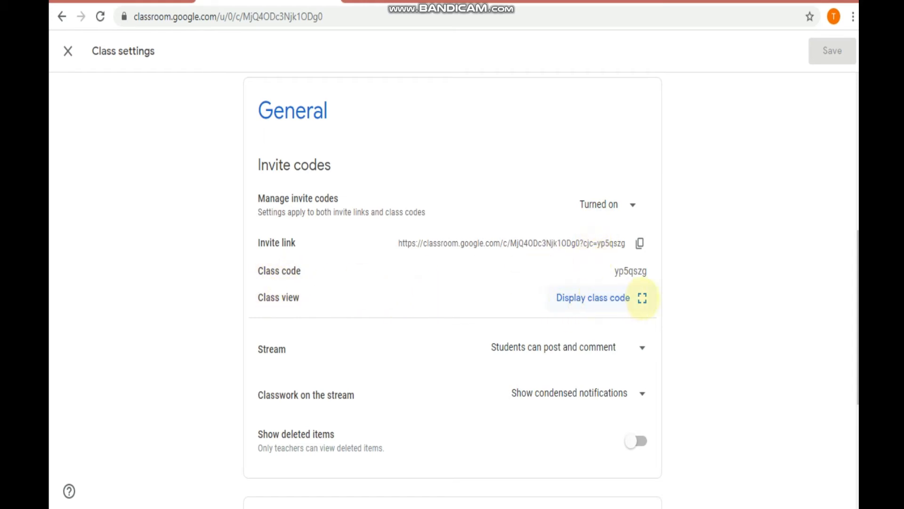
- Check the new code in the large display, then close class settings
{"action": "left_click", "coordinate": [642, 298]}
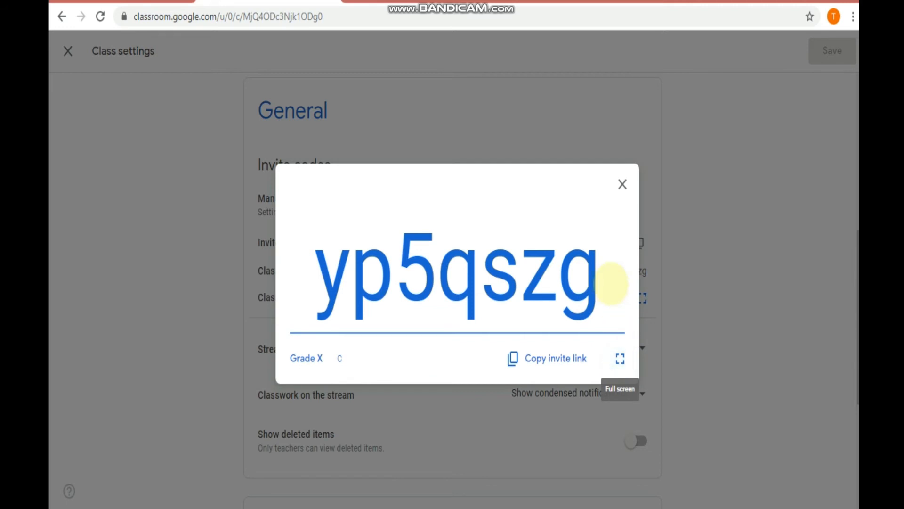
{"action": "left_click", "coordinate": [623, 184]}
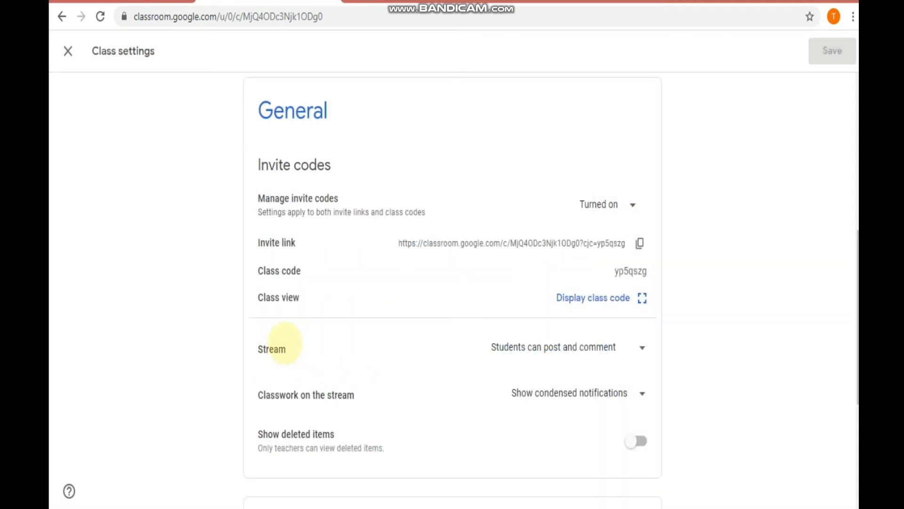
{"action": "left_click", "coordinate": [68, 51]}
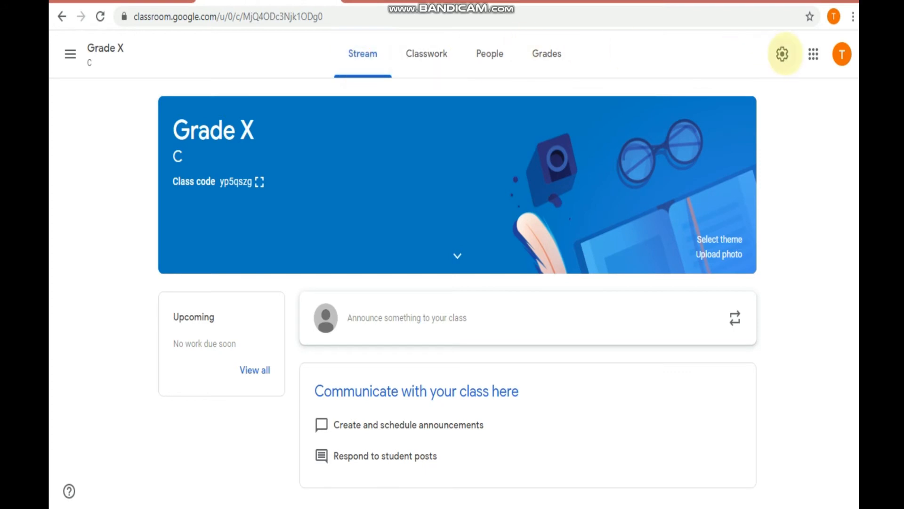
- In class settings, review the Stream posting and Classwork on the stream options without changing them
{"action": "left_click", "coordinate": [782, 54]}
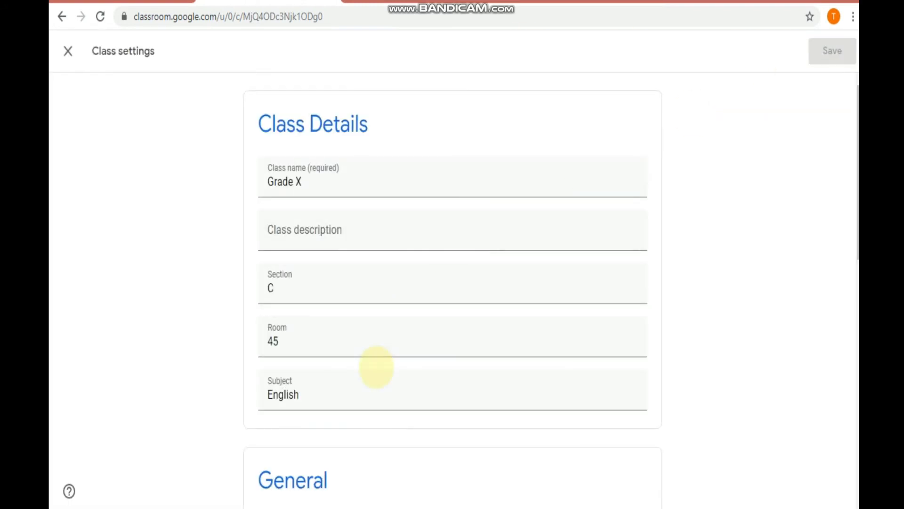
{"action": "scroll", "coordinate": [376, 367], "scroll_direction": "down", "scroll_amount": 10}
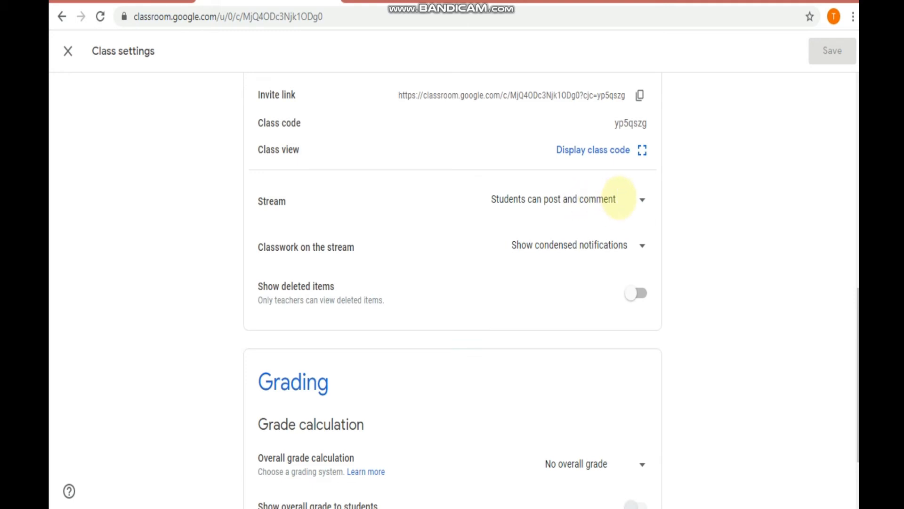
{"action": "left_click", "coordinate": [641, 200]}
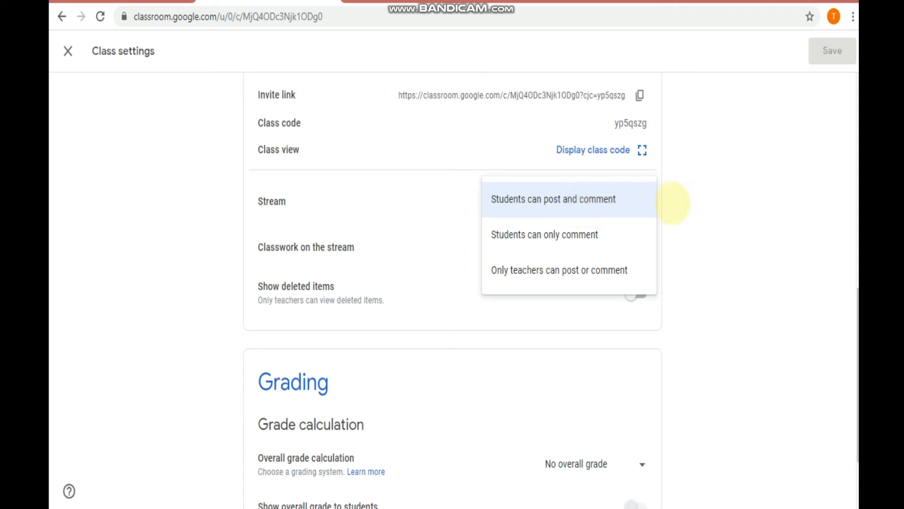
{"action": "left_click", "coordinate": [672, 203]}
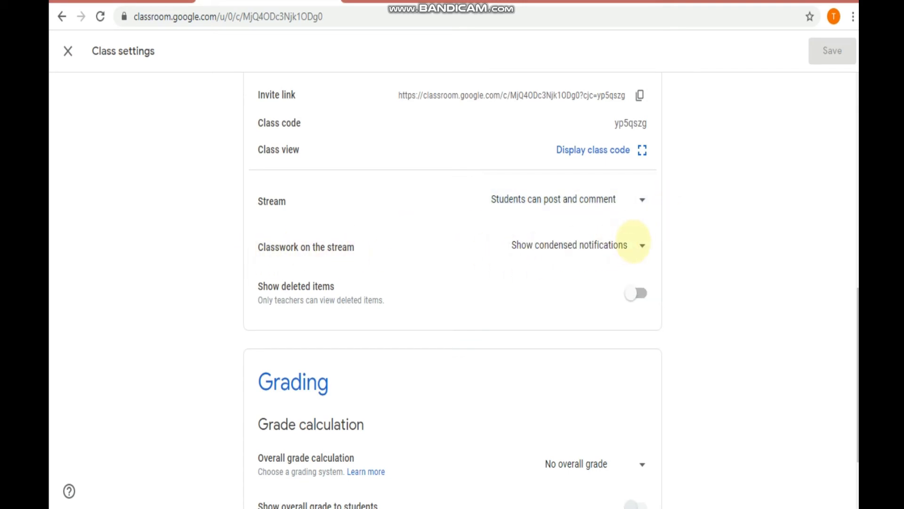
{"action": "left_click", "coordinate": [639, 243]}
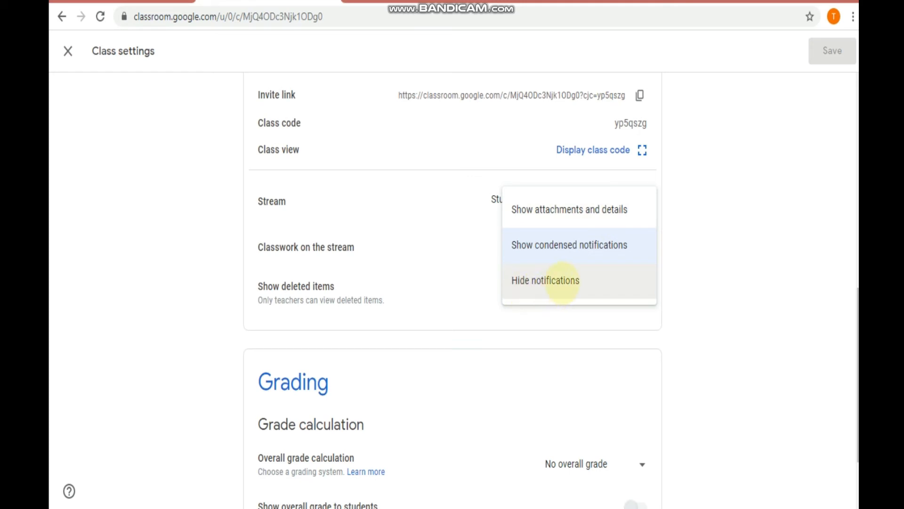
{"action": "left_click", "coordinate": [697, 253]}
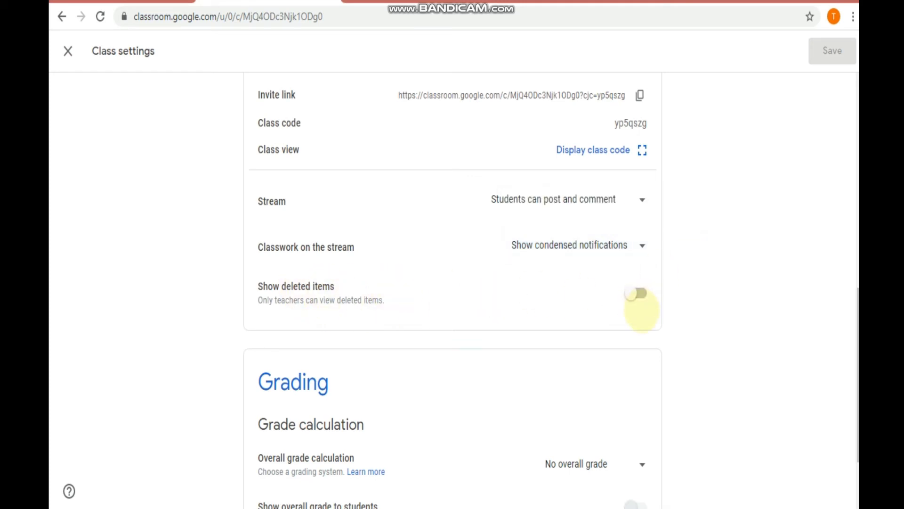
{"action": "scroll", "coordinate": [665, 344], "scroll_direction": "up", "scroll_amount": 5}
{"action": "scroll", "coordinate": [665, 343], "scroll_direction": "up", "scroll_amount": 4}
{"action": "scroll", "coordinate": [666, 343], "scroll_direction": "down", "scroll_amount": 12}
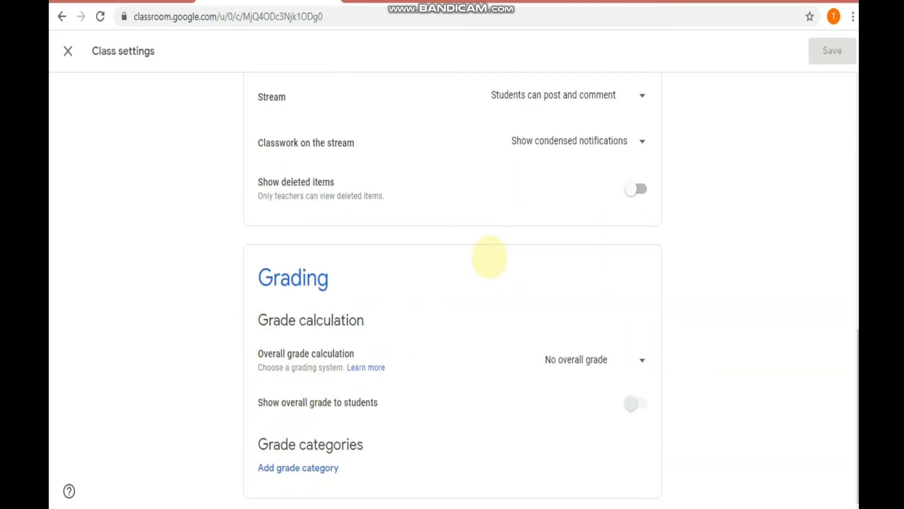
{"action": "scroll", "coordinate": [489, 256], "scroll_direction": "up", "scroll_amount": 12}
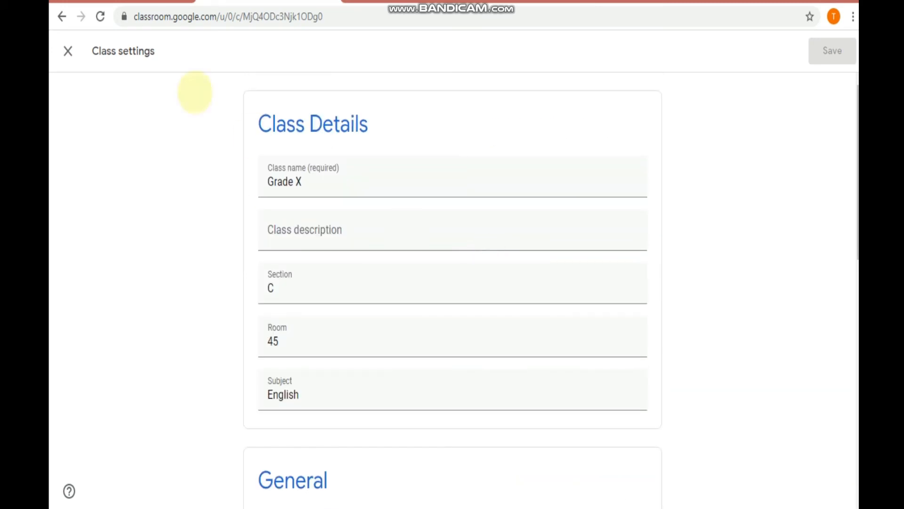
- Leave class settings and write a new stream announcement reading 'Welcome class'
{"action": "left_click", "coordinate": [67, 51]}
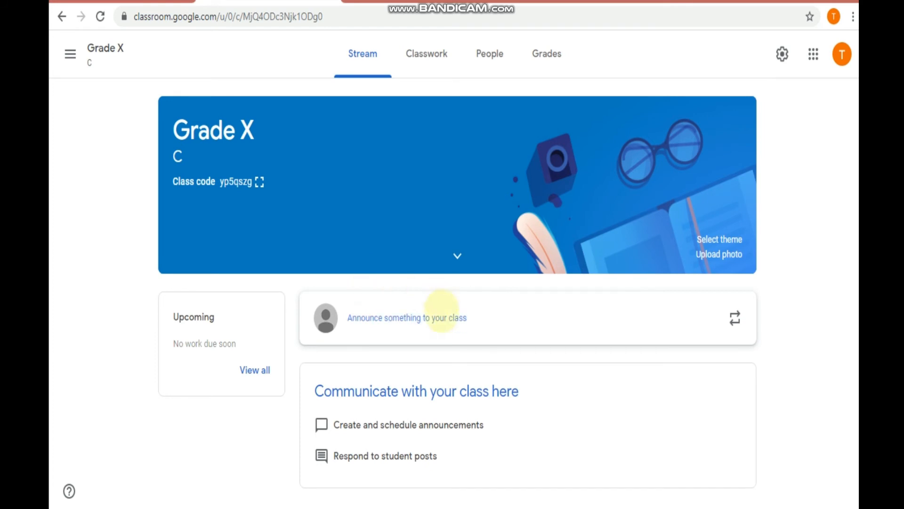
{"action": "left_click", "coordinate": [494, 317]}
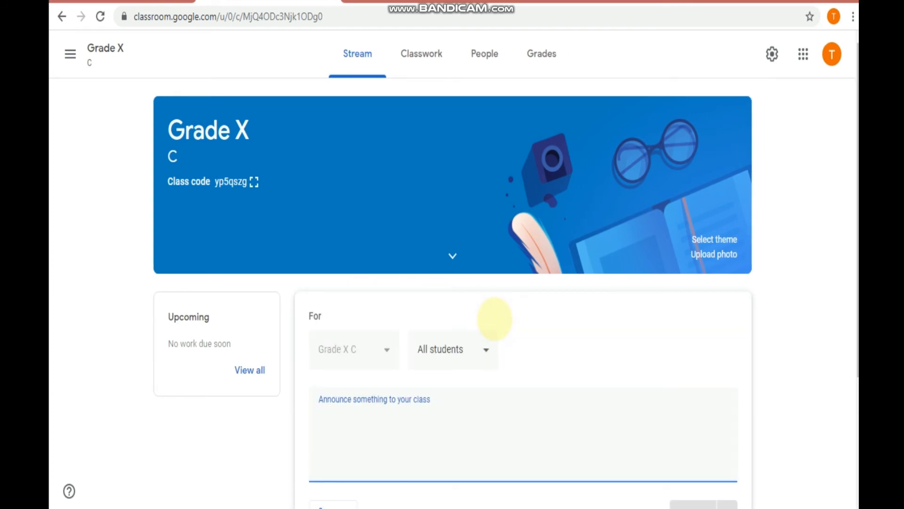
{"action": "type", "text": "Welcome "}
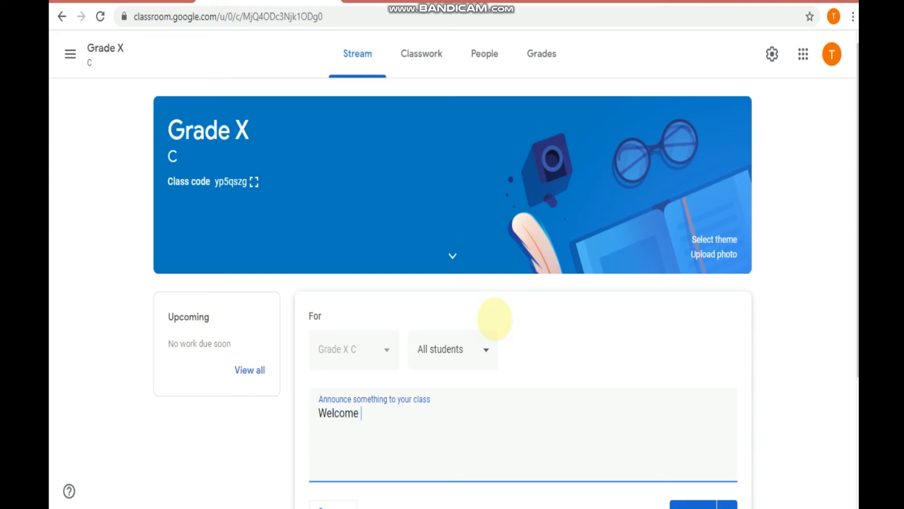
{"action": "type", "text": "class"}
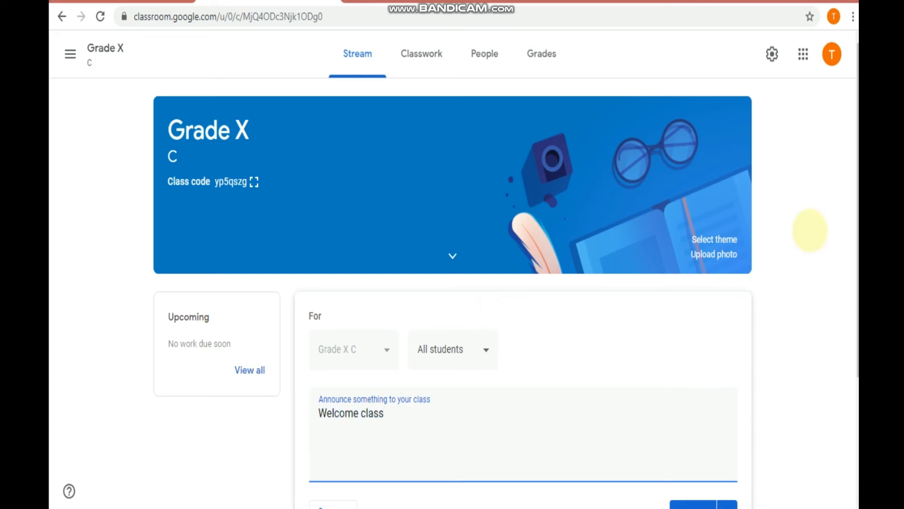
{"action": "left_click_drag", "start_coordinate": [856, 170], "coordinate": [856, 221]}
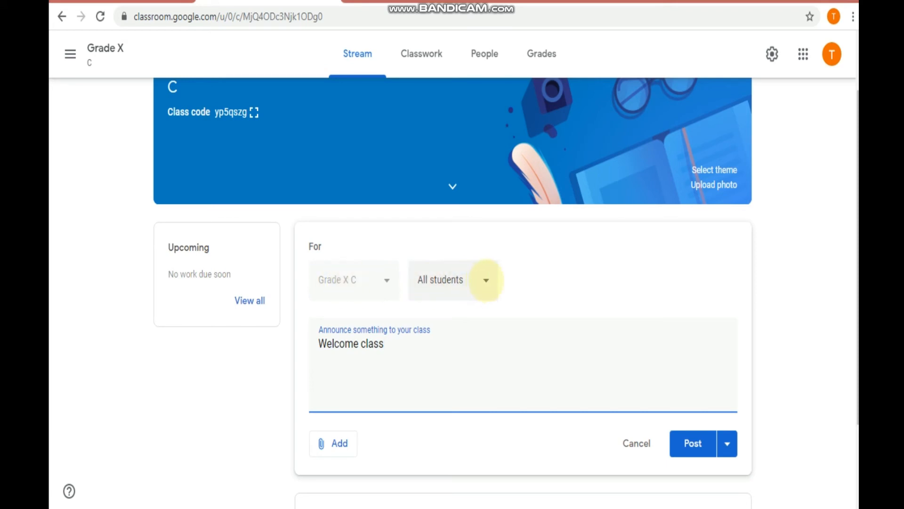
- Keep all students as recipients, add no attachment, and post the announcement
{"action": "left_click", "coordinate": [486, 280]}
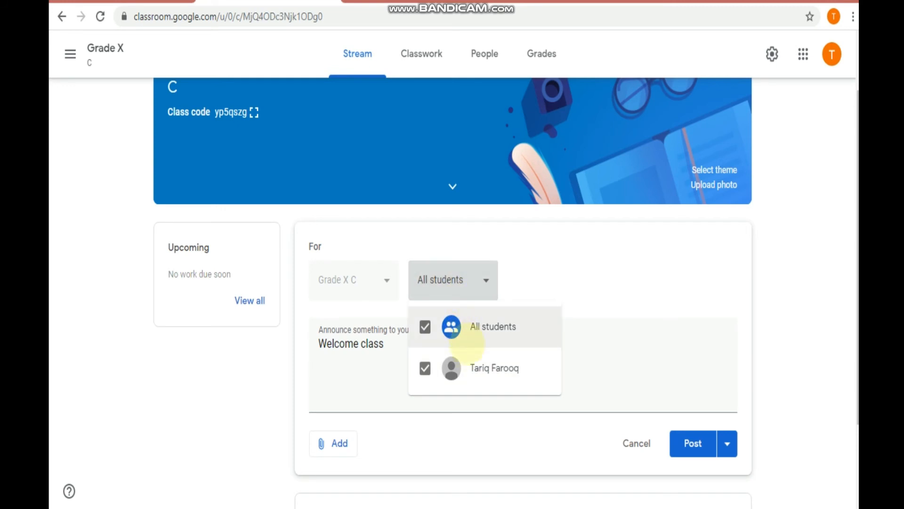
{"action": "left_click", "coordinate": [543, 282]}
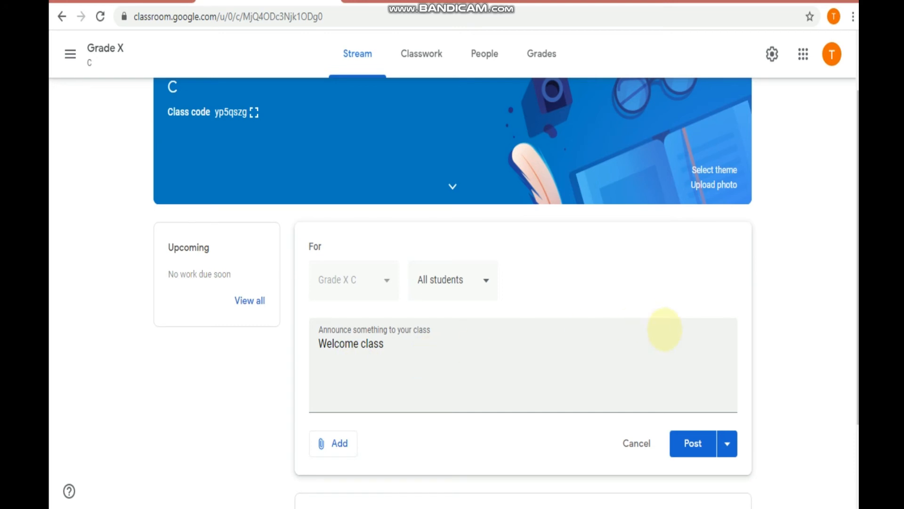
{"action": "scroll", "coordinate": [664, 329], "scroll_direction": "down", "scroll_amount": 2}
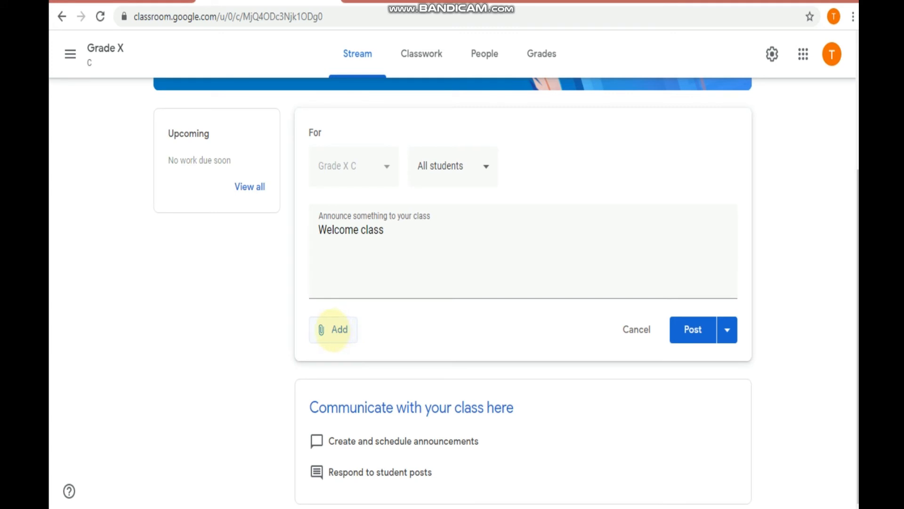
{"action": "left_click", "coordinate": [341, 329]}
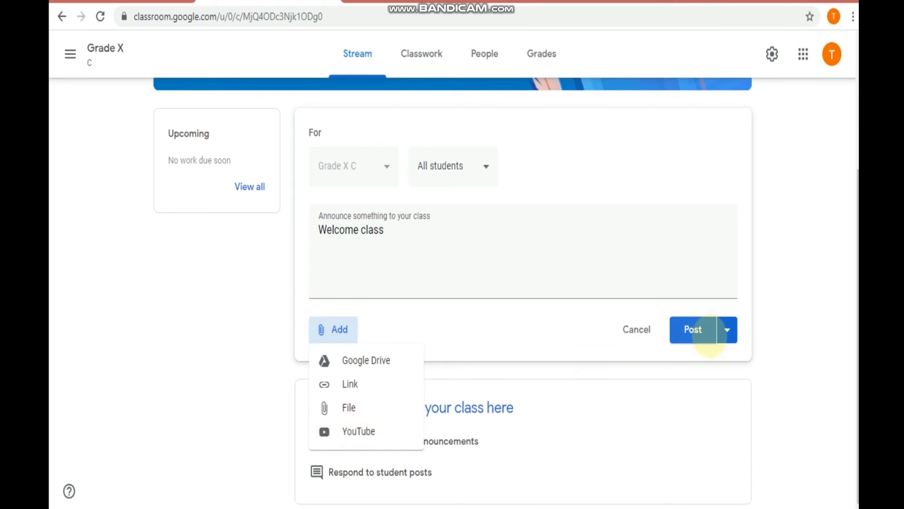
{"action": "left_click", "coordinate": [789, 326]}
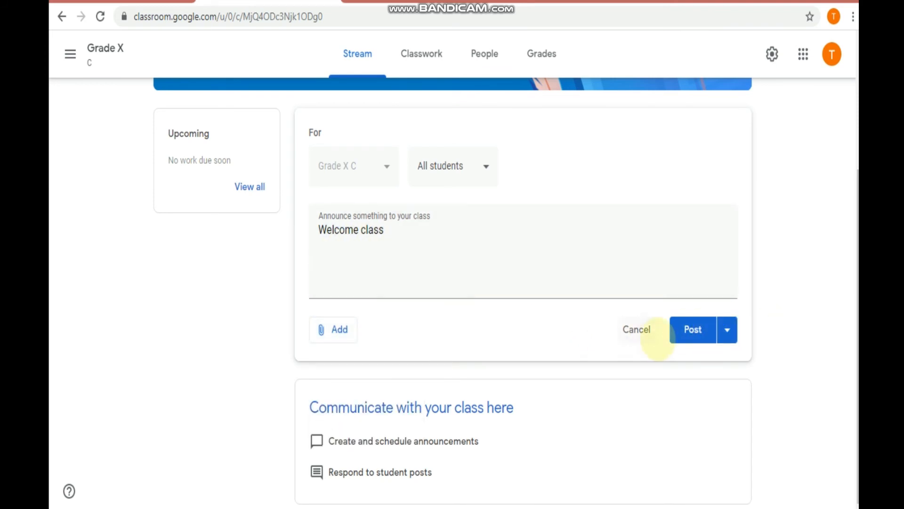
{"action": "left_click", "coordinate": [693, 330]}
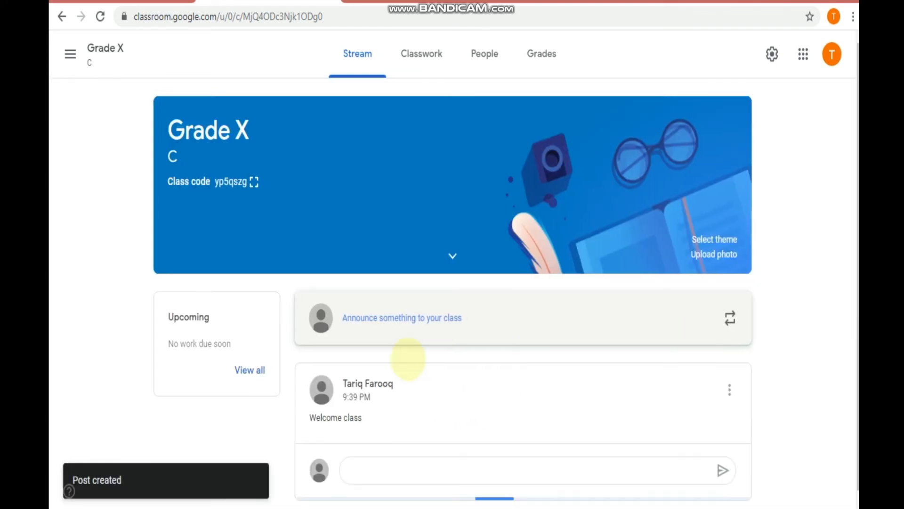
- Switch to the student's Chrome window showing the Grade X stream
{"action": "scroll", "coordinate": [375, 400], "scroll_direction": "down", "scroll_amount": 1}
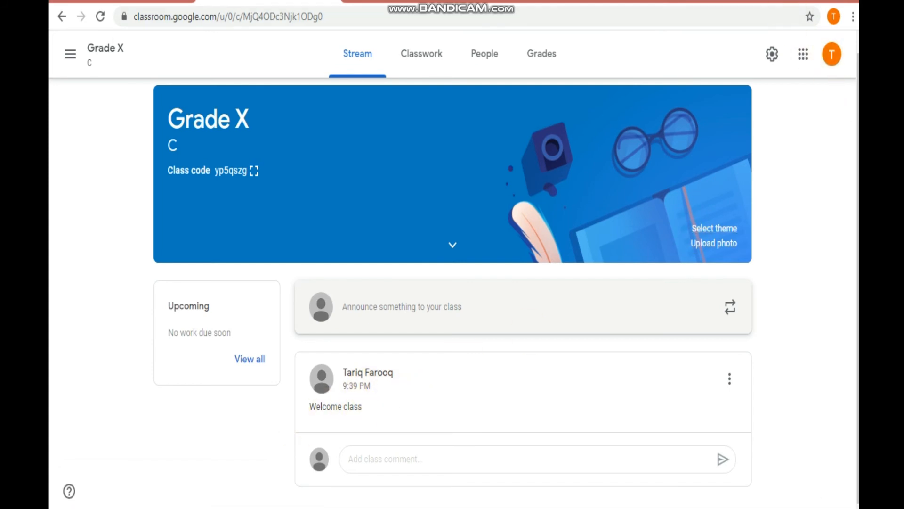
{"action": "left_click", "coordinate": [788, 2]}
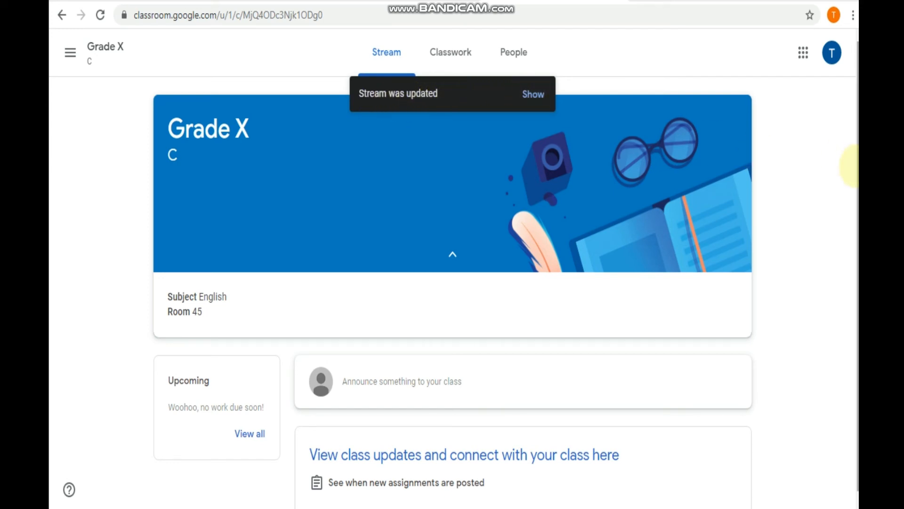
- As the student, load the new announcement and post the class comment 'Good morning sir' under it
{"action": "scroll", "coordinate": [850, 169], "scroll_direction": "down", "scroll_amount": 1}
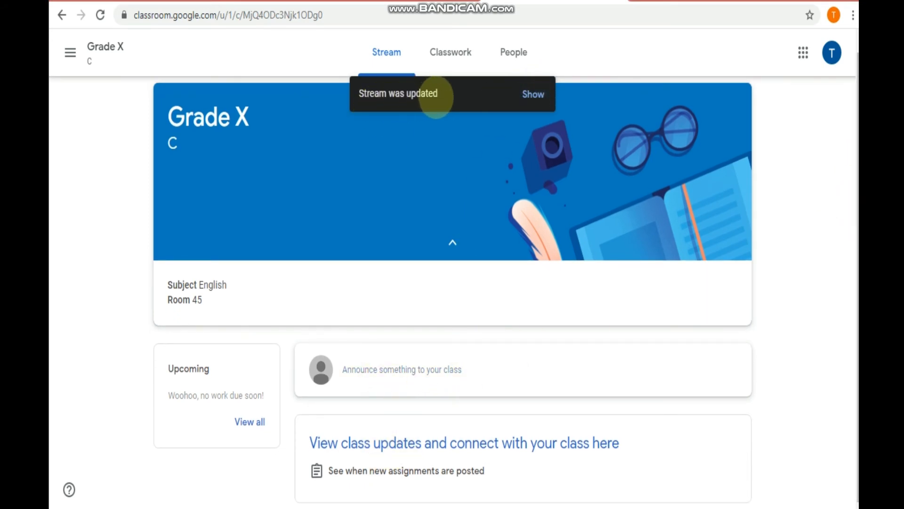
{"action": "left_click", "coordinate": [527, 94]}
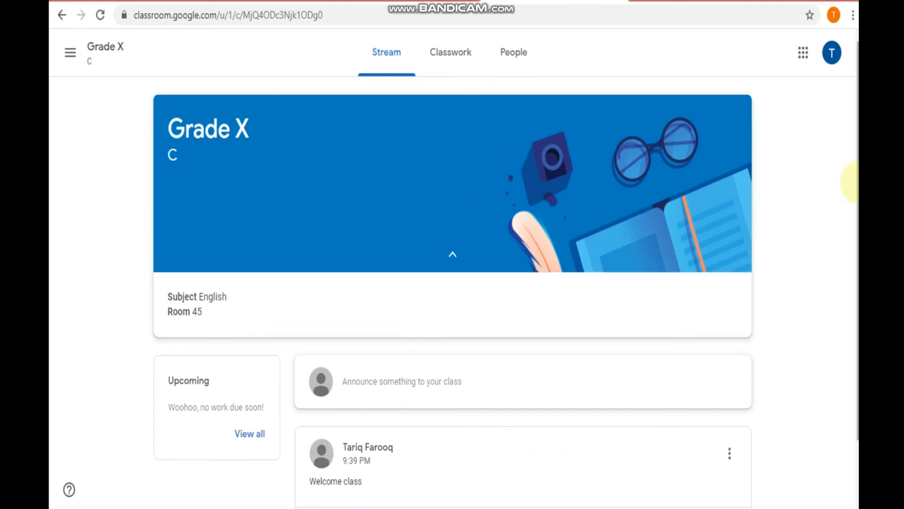
{"action": "scroll", "coordinate": [850, 184], "scroll_direction": "down", "scroll_amount": 2}
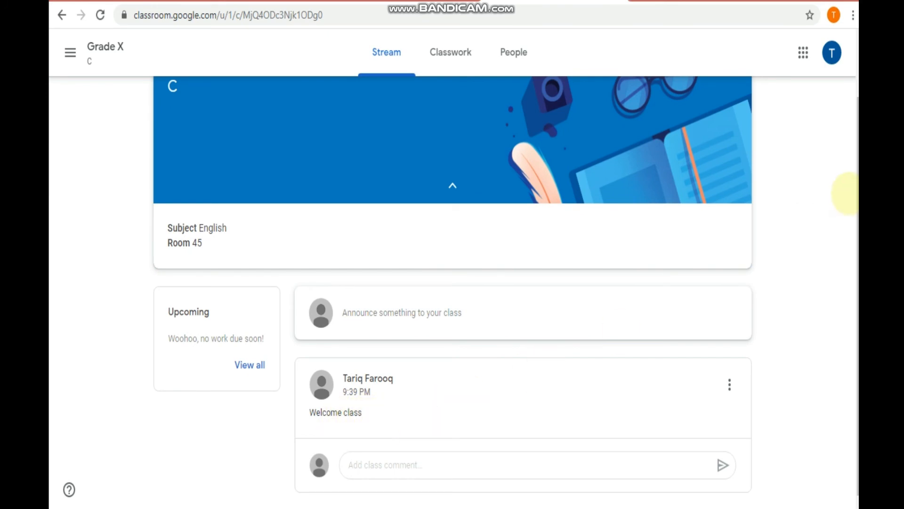
{"action": "scroll", "coordinate": [847, 193], "scroll_direction": "down", "scroll_amount": 1}
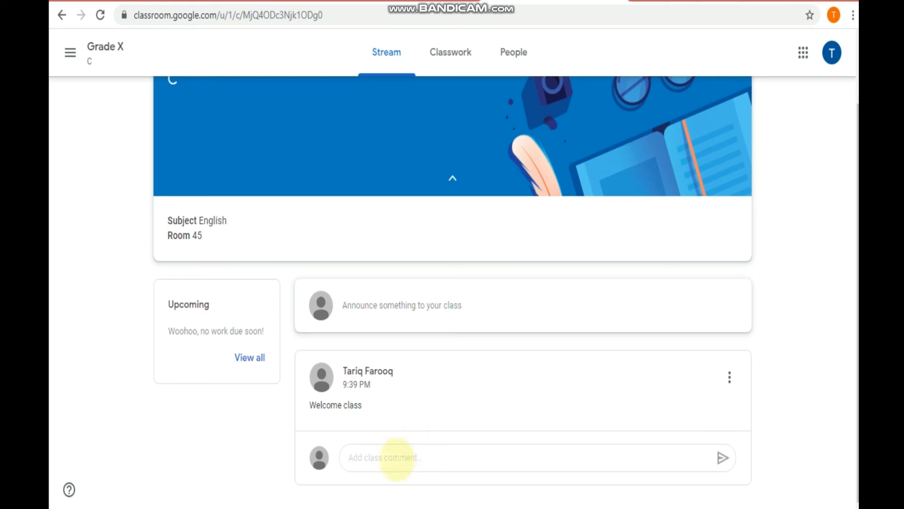
{"action": "left_click", "coordinate": [397, 458]}
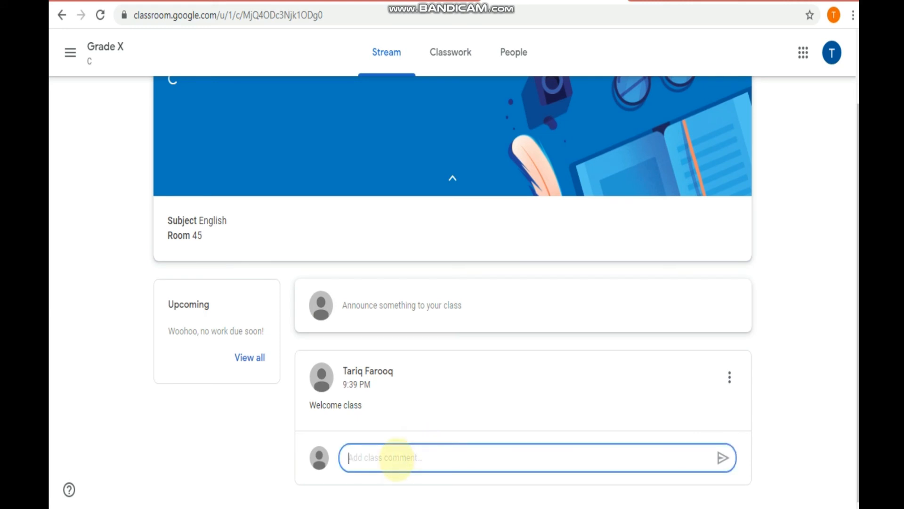
{"action": "type", "text": "Goo"}
{"action": "type", "text": "d morning"}
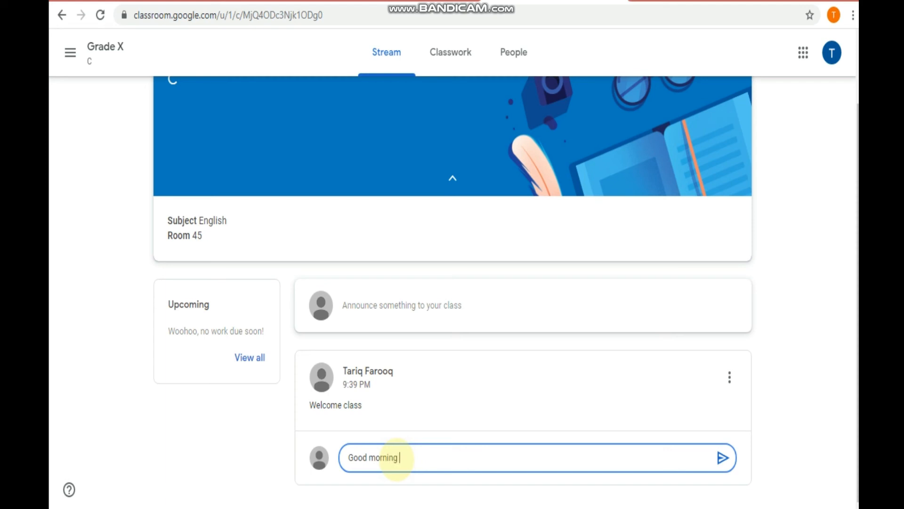
{"action": "type", "text": " sir"}
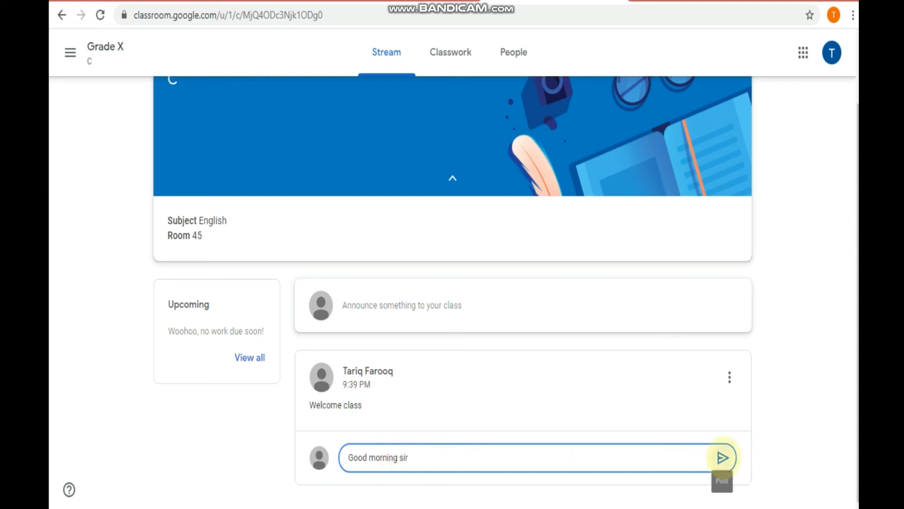
{"action": "left_click", "coordinate": [722, 457]}
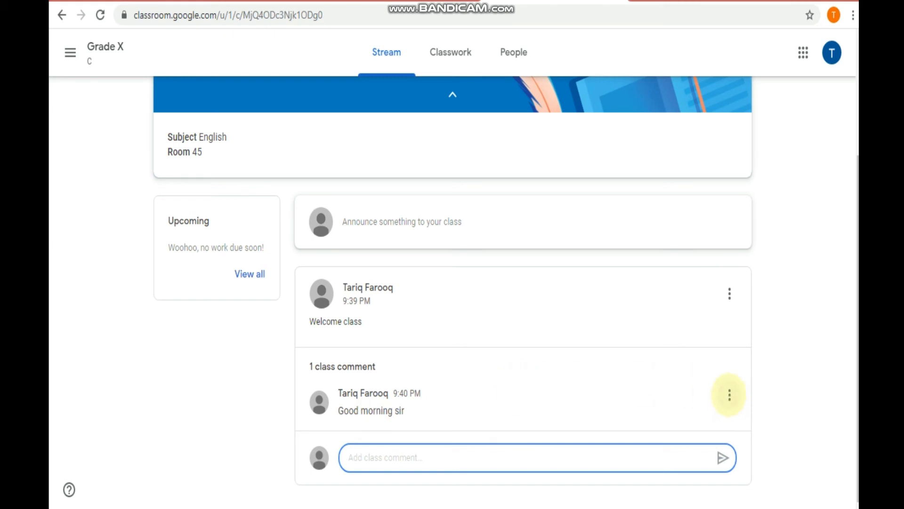
- Check the options on the student's 'Good morning sir' comment, leaving it undeleted
{"action": "left_click", "coordinate": [729, 394]}
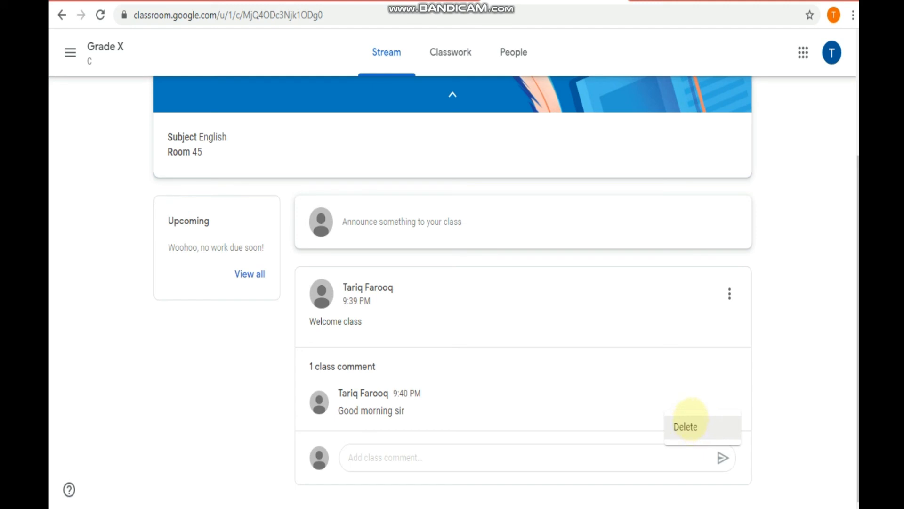
{"action": "left_click", "coordinate": [807, 333]}
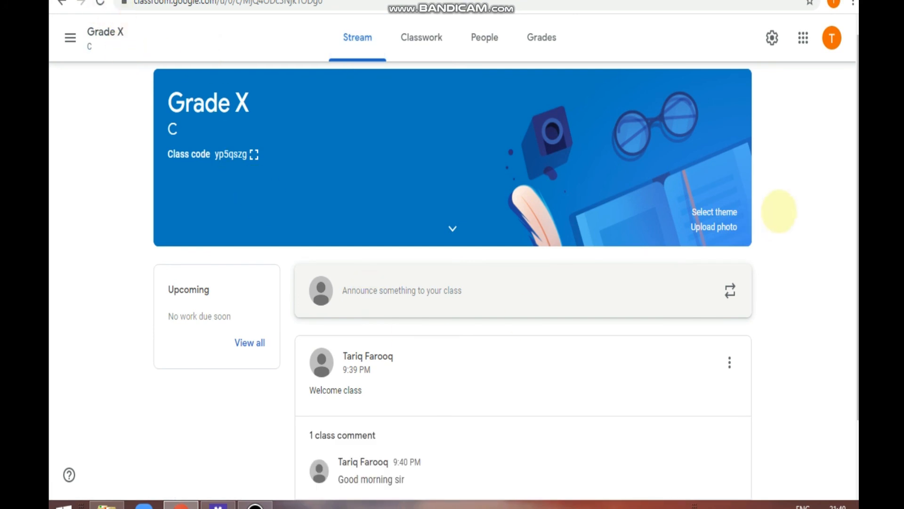
{"action": "scroll", "coordinate": [851, 193], "scroll_direction": "down", "scroll_amount": 1}
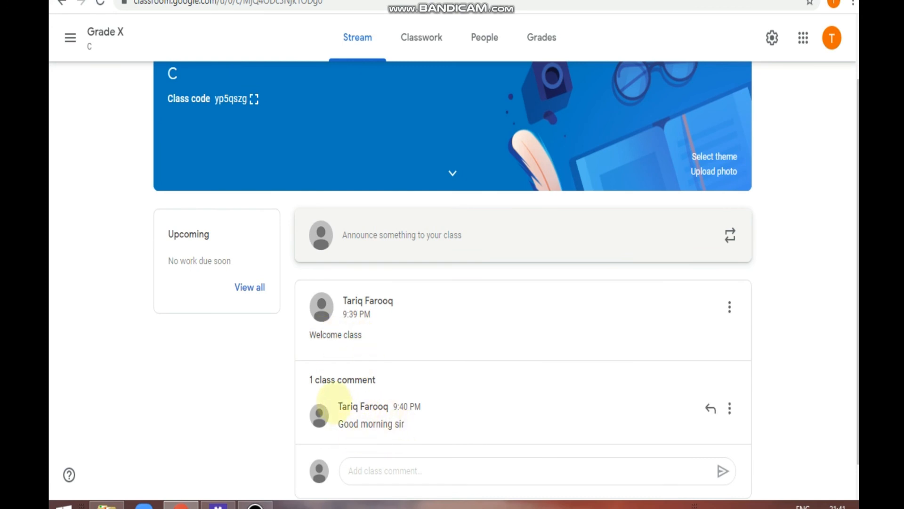
{"action": "left_click_drag", "start_coordinate": [342, 410], "coordinate": [400, 406]}
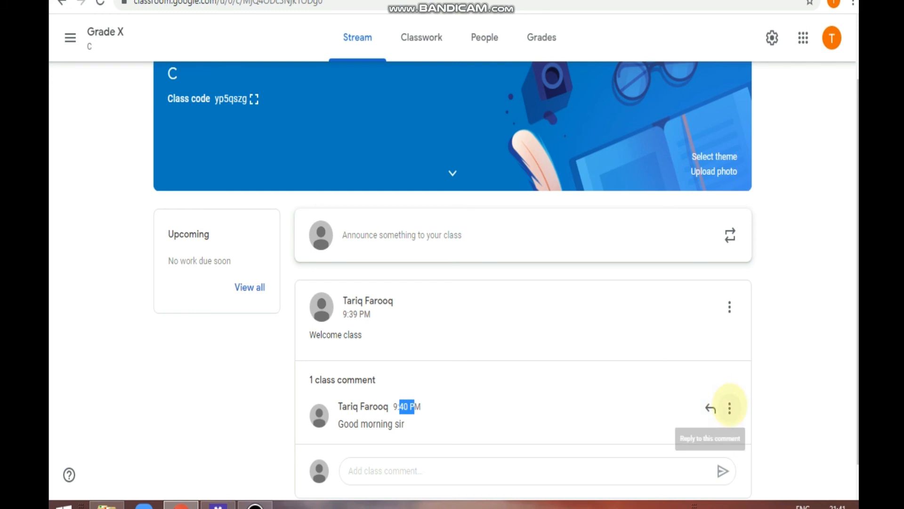
{"action": "left_click", "coordinate": [729, 408]}
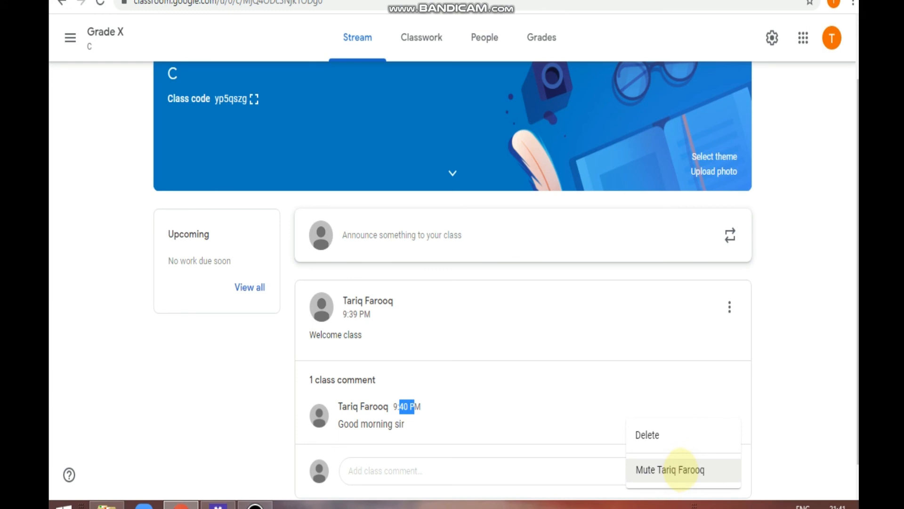
{"action": "left_click", "coordinate": [771, 349]}
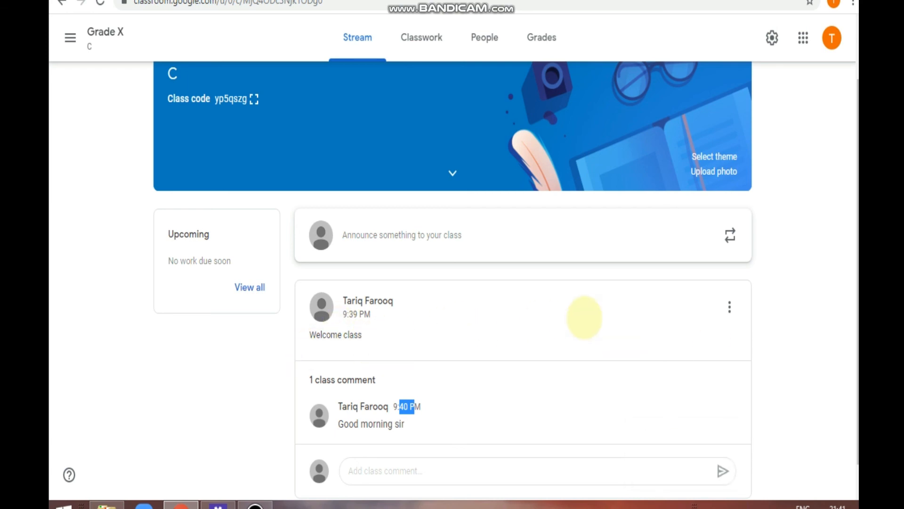
{"action": "left_click", "coordinate": [730, 306]}
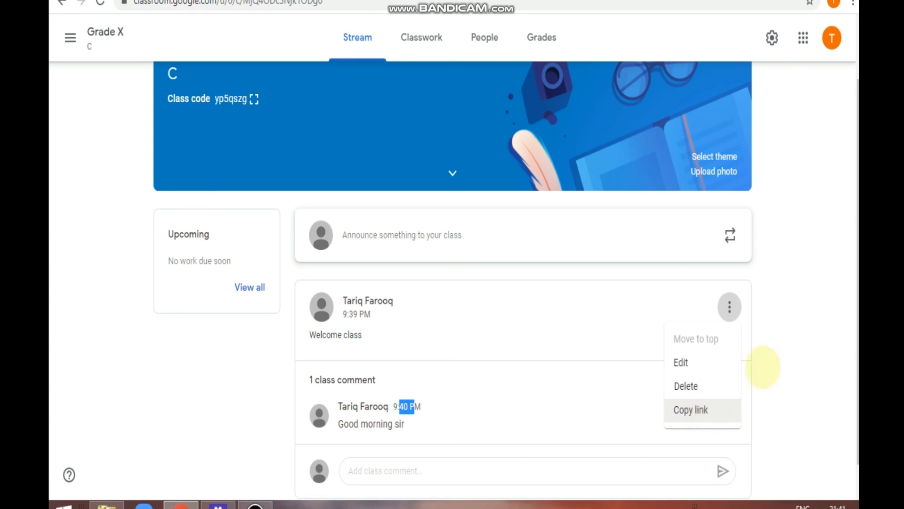
{"action": "left_click", "coordinate": [790, 350]}
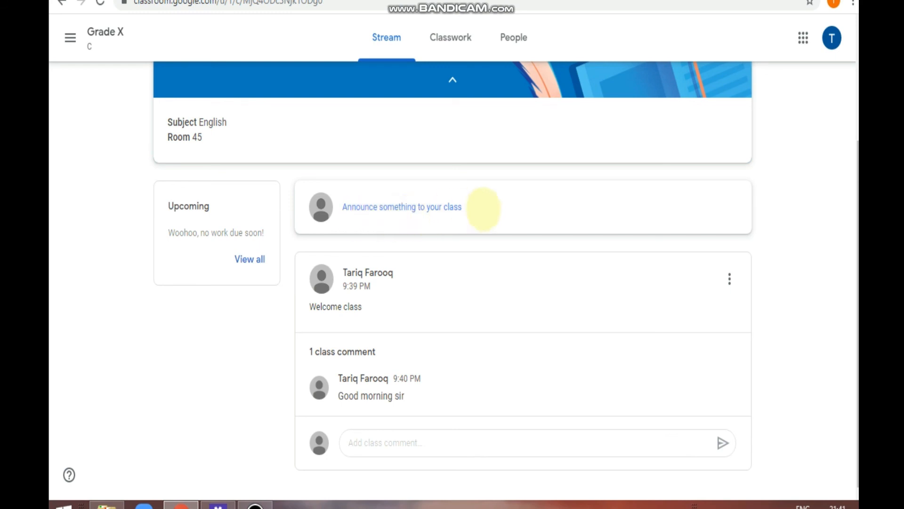
{"action": "left_click", "coordinate": [484, 208]}
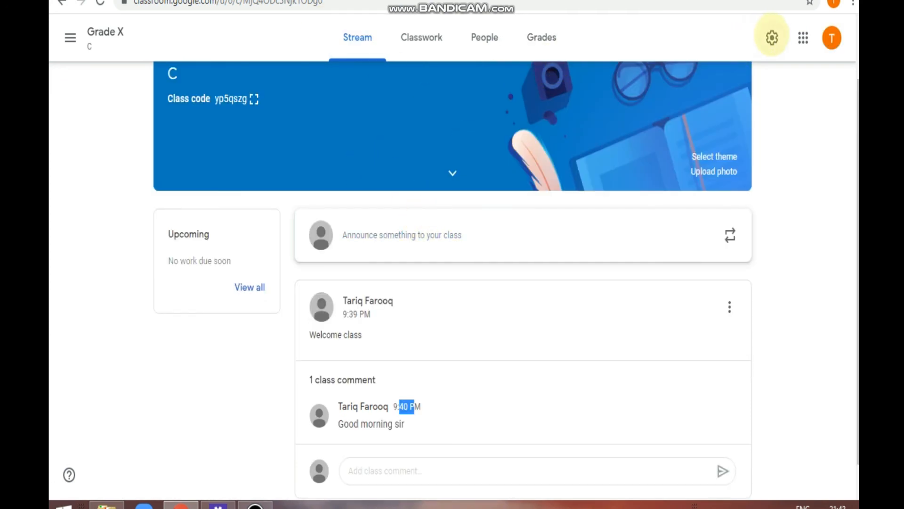
- In class settings, set Stream to 'Students can only comment' and save
{"action": "left_click", "coordinate": [772, 38]}
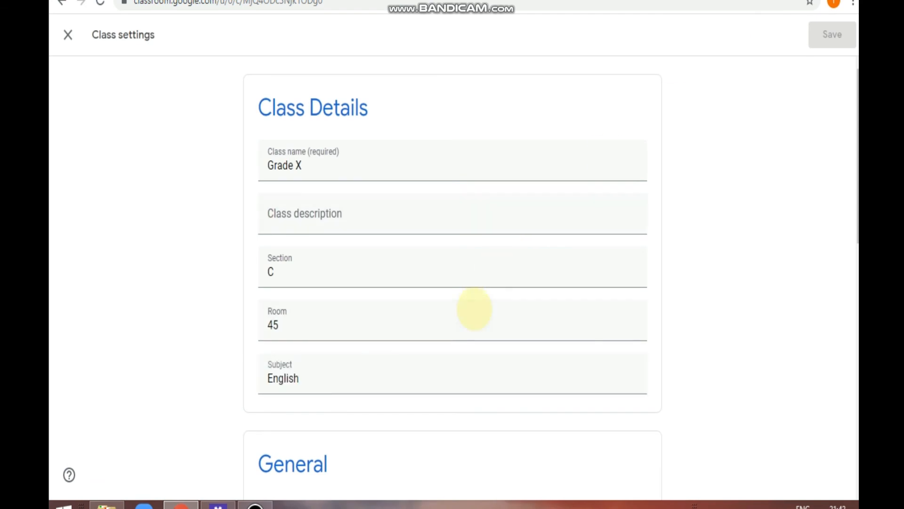
{"action": "scroll", "coordinate": [474, 309], "scroll_direction": "down", "scroll_amount": 10}
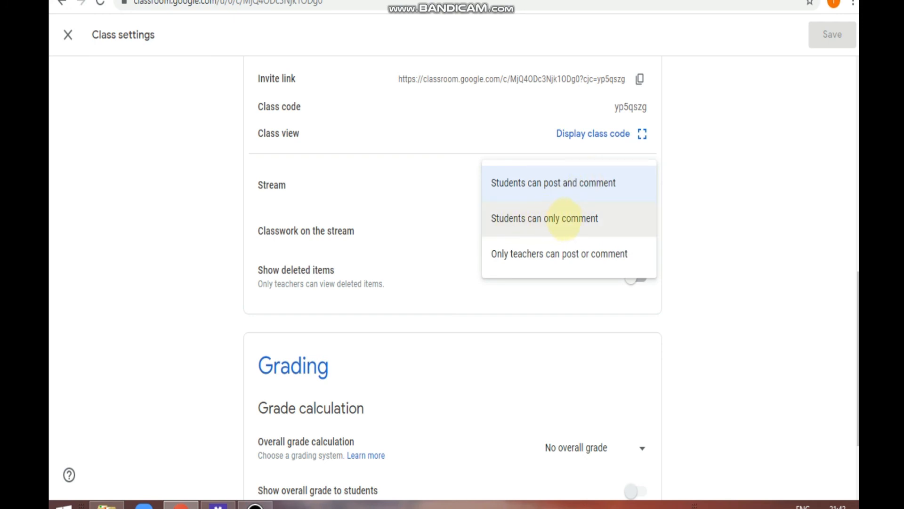
{"action": "left_click", "coordinate": [564, 218]}
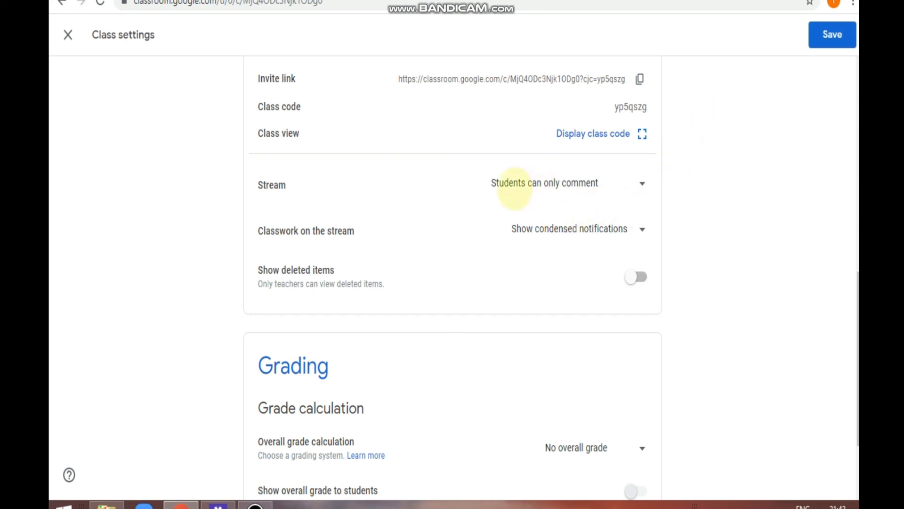
{"action": "left_click", "coordinate": [831, 35]}
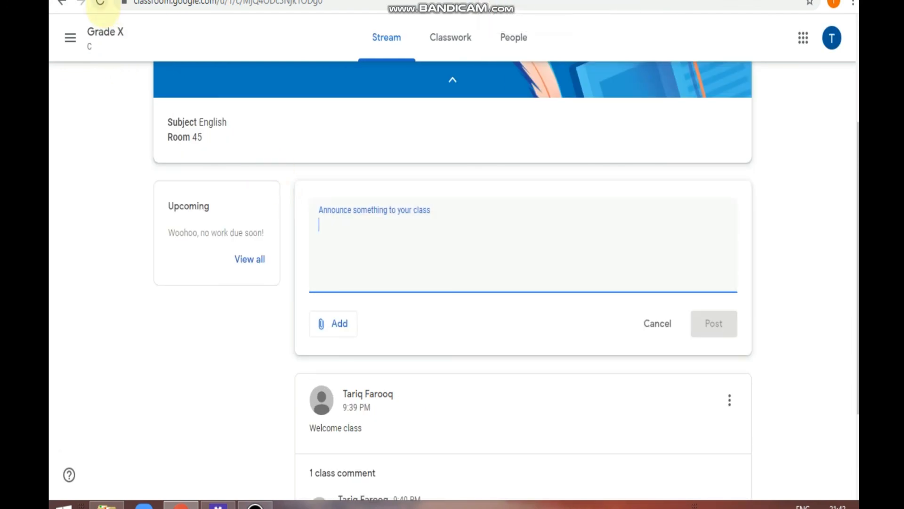
- Reload the student's stream to verify the new setting, then return to the teacher's window
{"action": "left_click", "coordinate": [100, 4]}
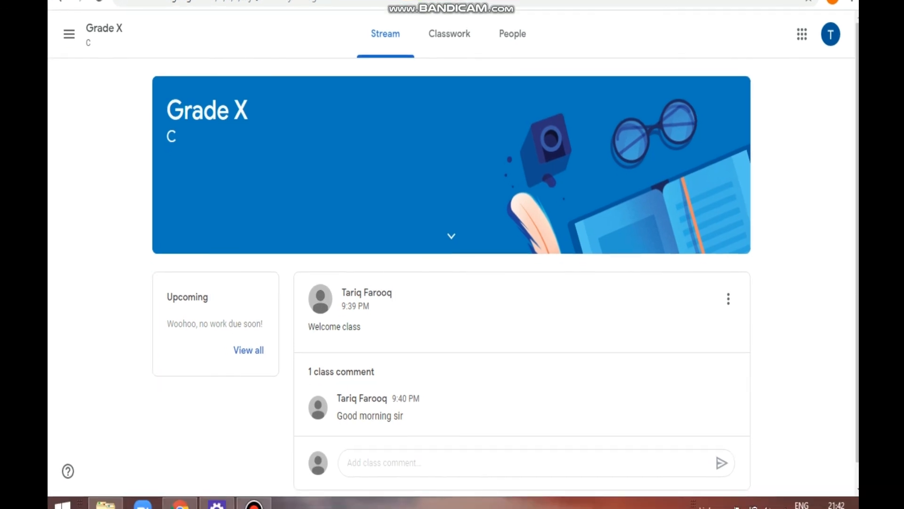
{"action": "key", "text": "alt+Tab"}
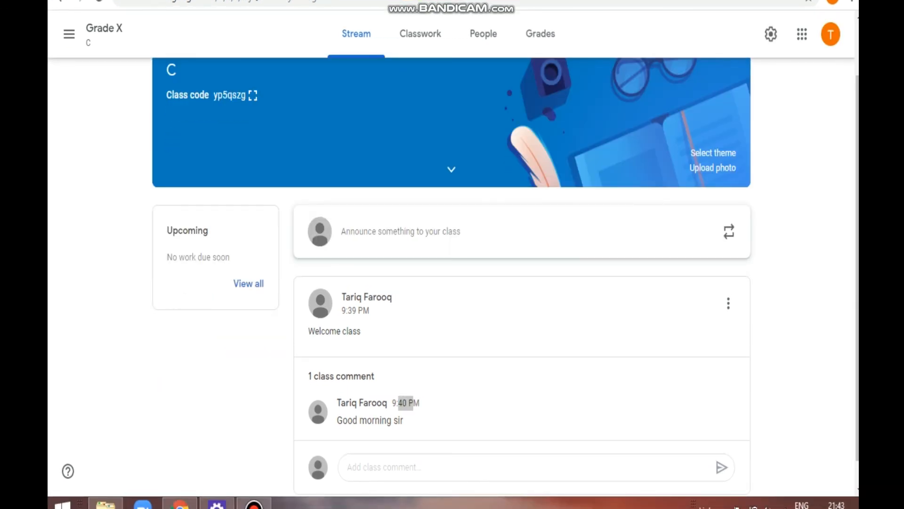